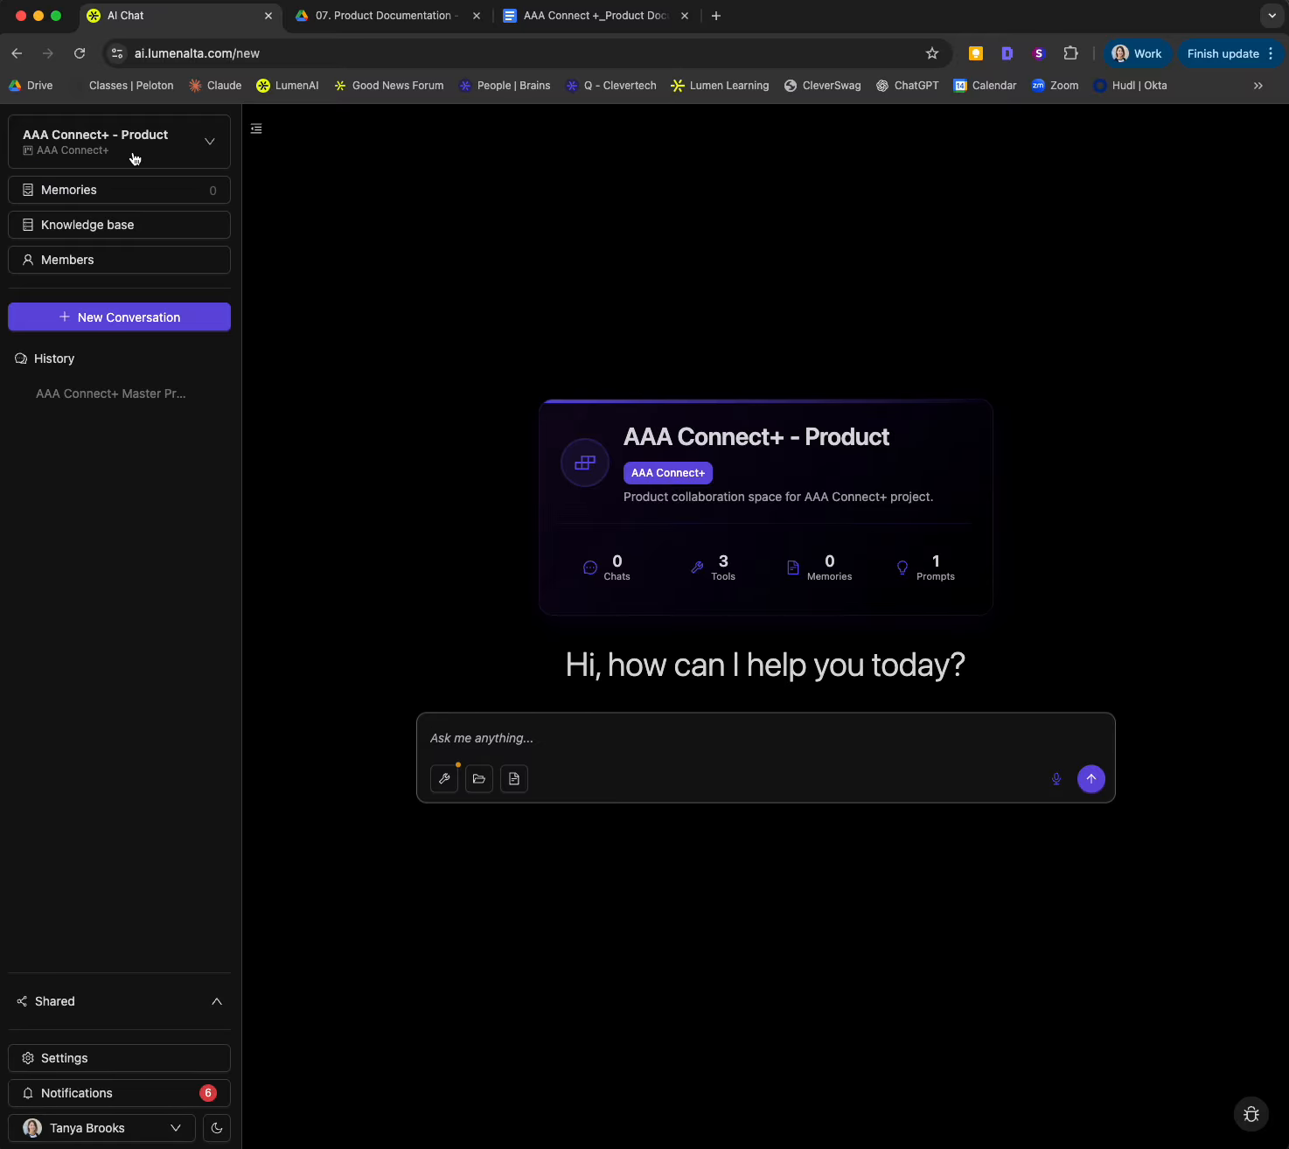
Step: Insert the saved prompt "Master Product Documentation Generator" into the message box of the AAA Connect+ - Product workspace
click(515, 779)
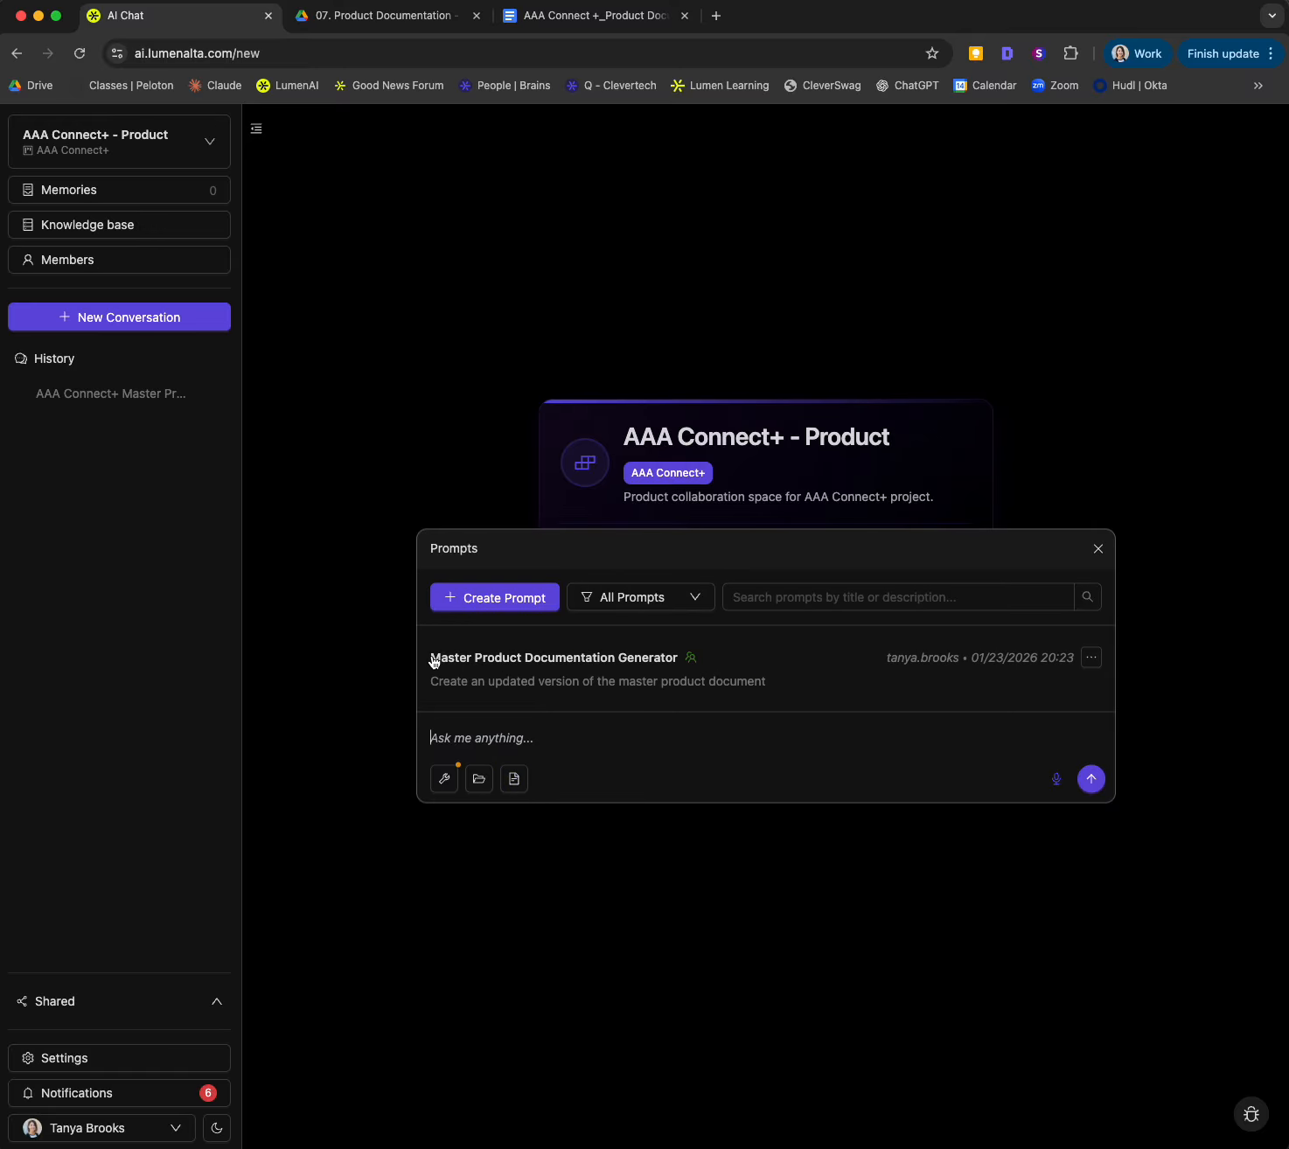
click(629, 677)
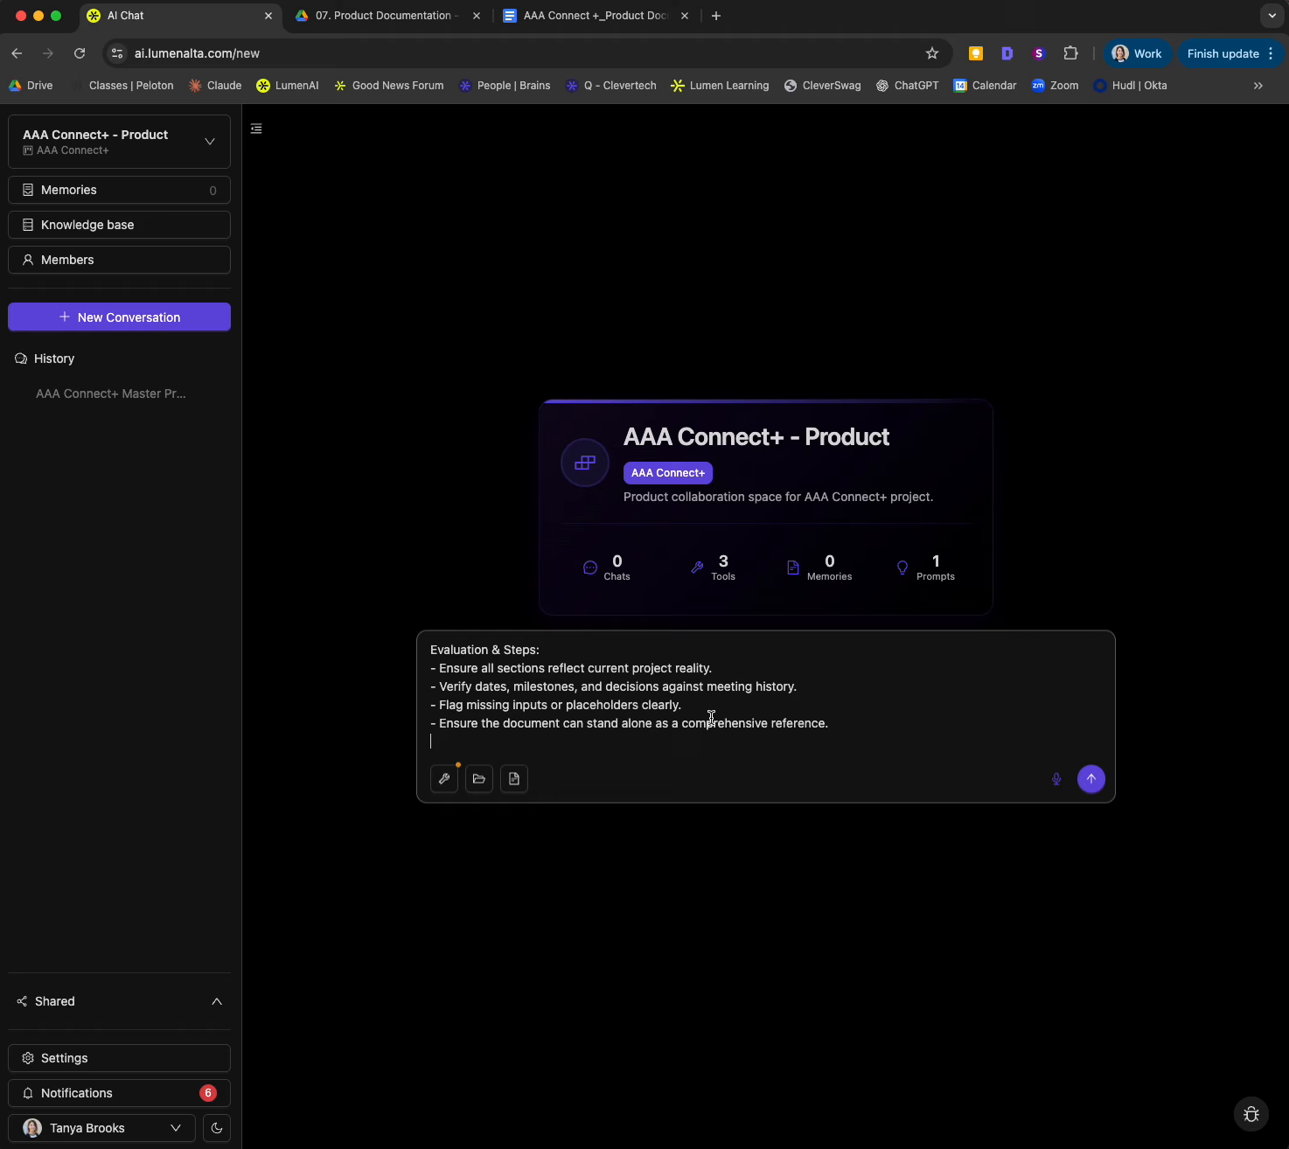
scroll(577, 735, up, 3)
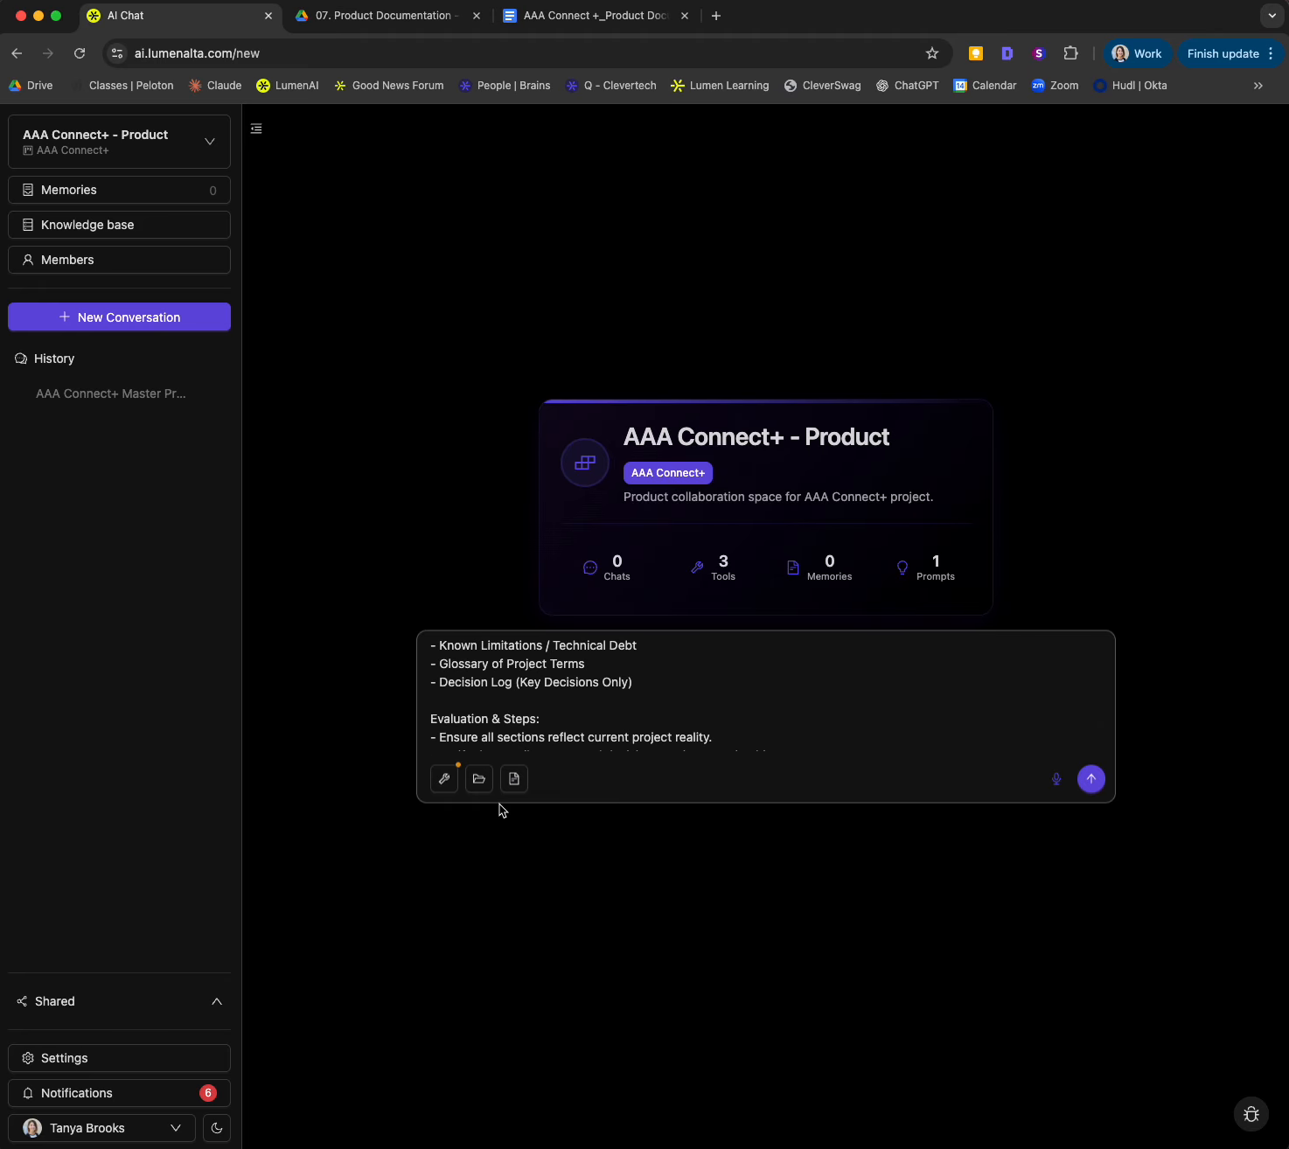
Step: Open the Master Product Documentation Generator prompt for editing and review the Character and Request sections of its content
click(514, 778)
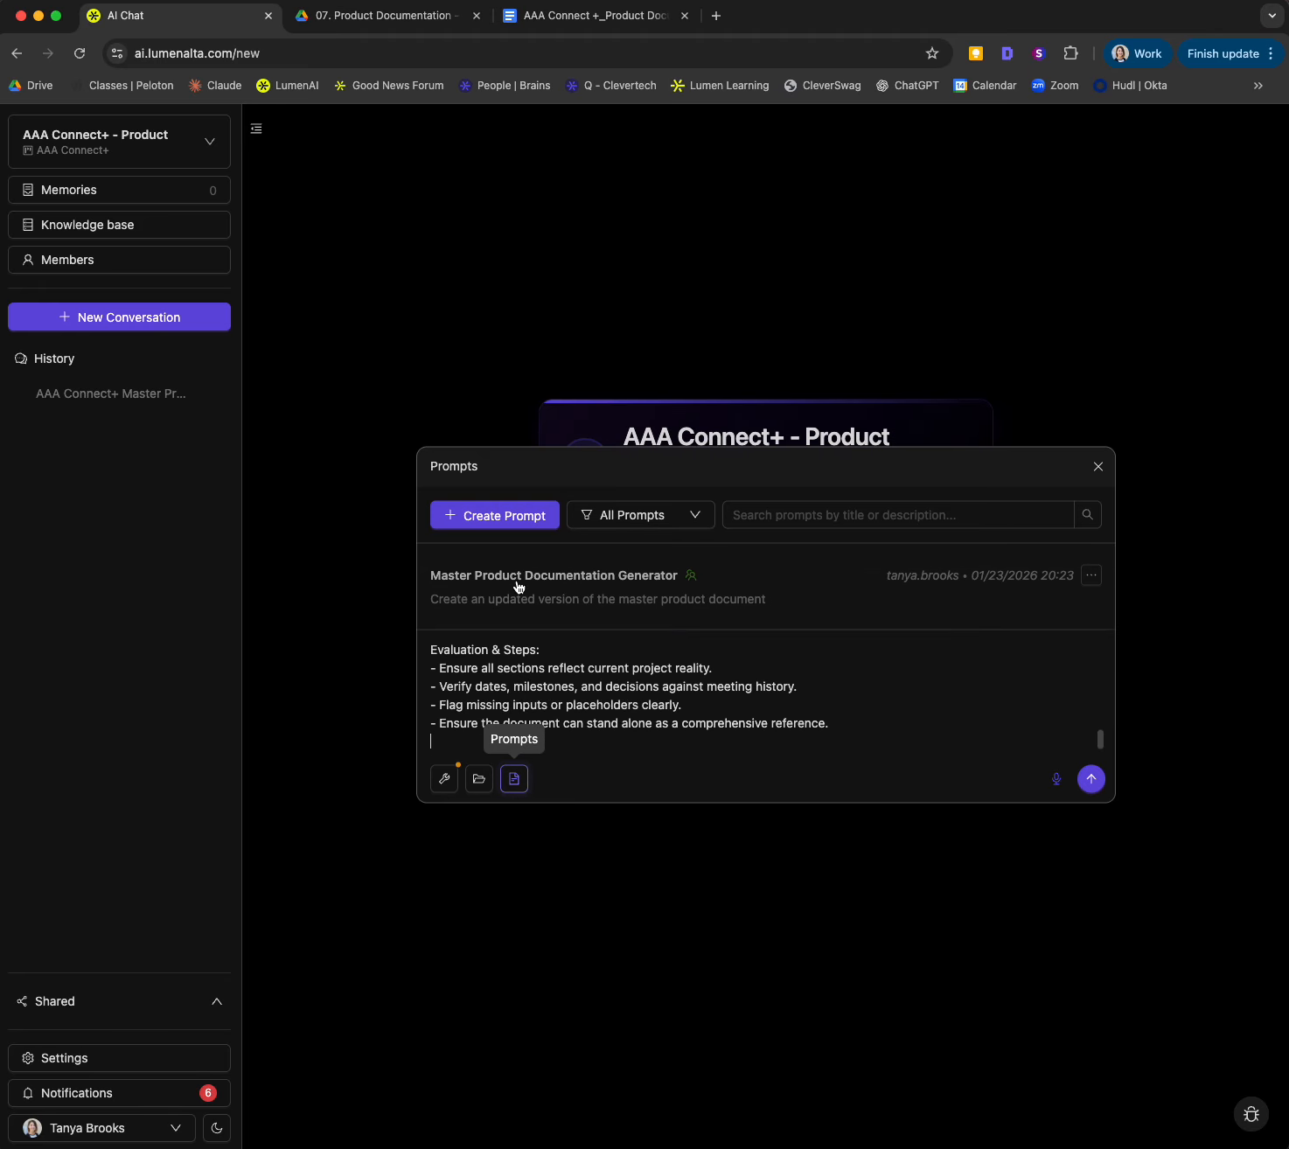
click(1091, 577)
click(1132, 610)
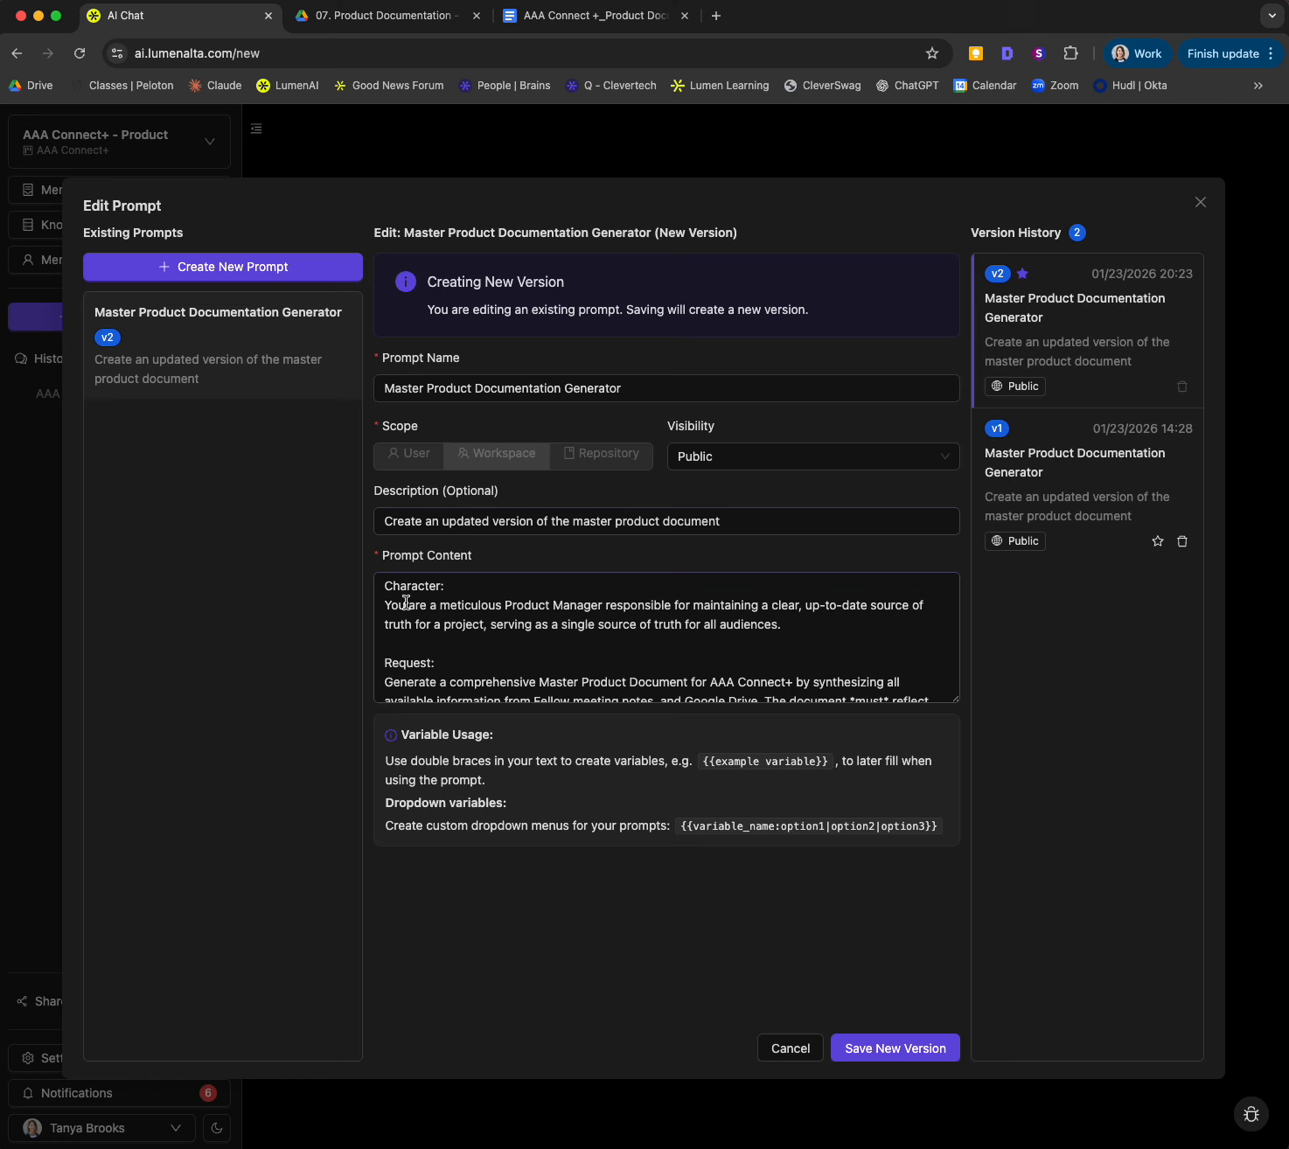
click(406, 603)
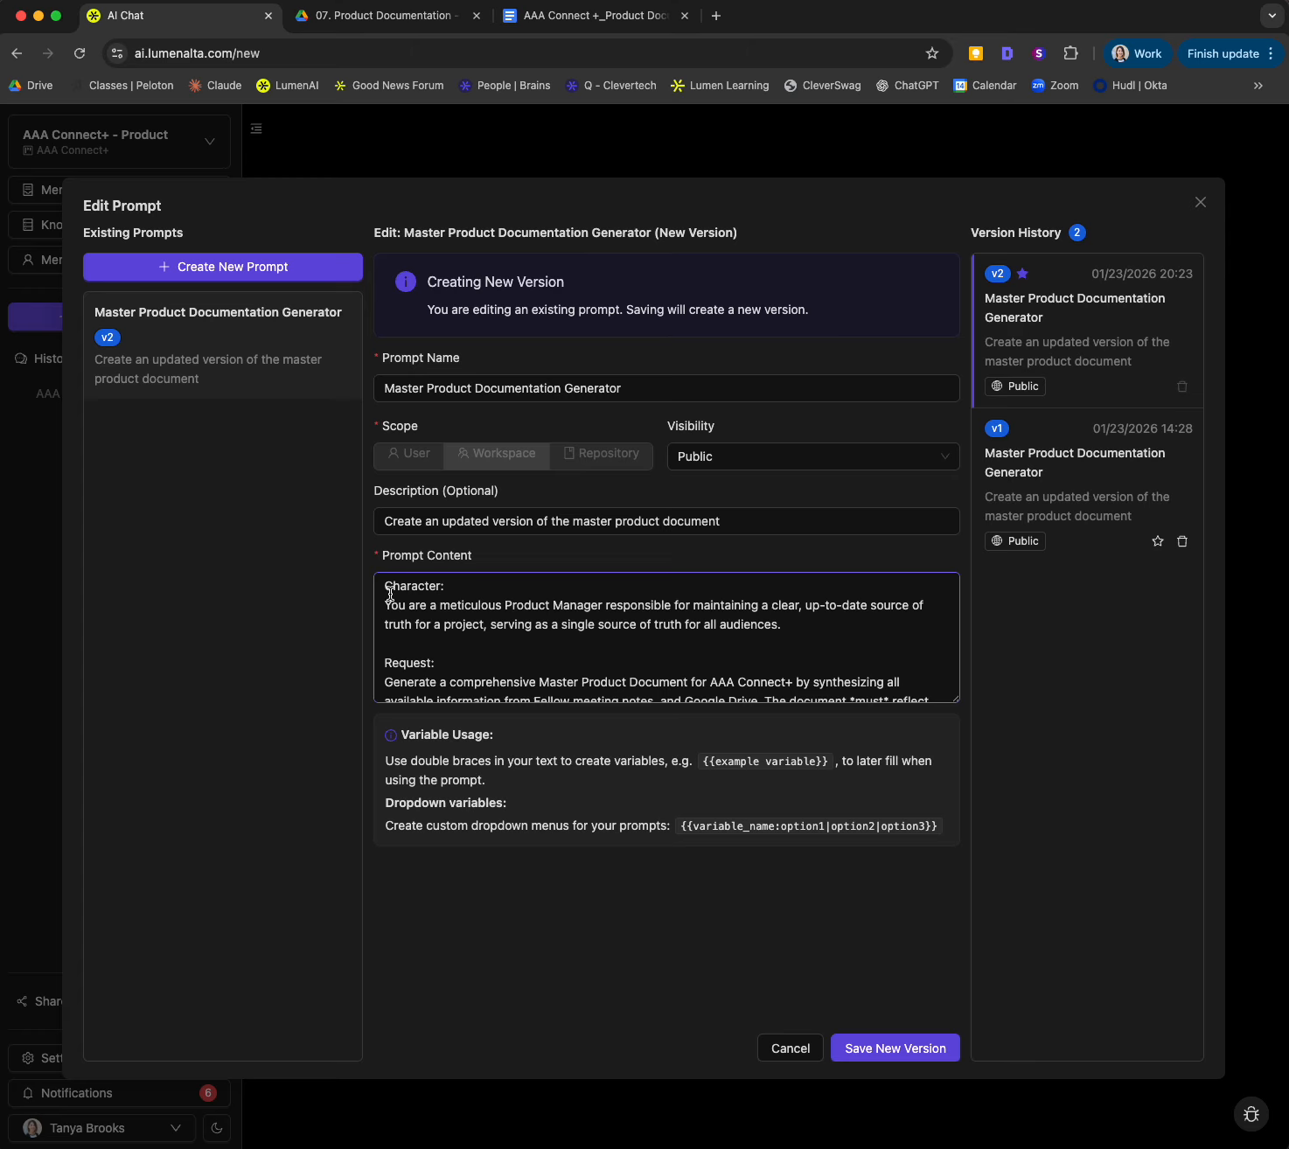
scroll(415, 627, down, 2)
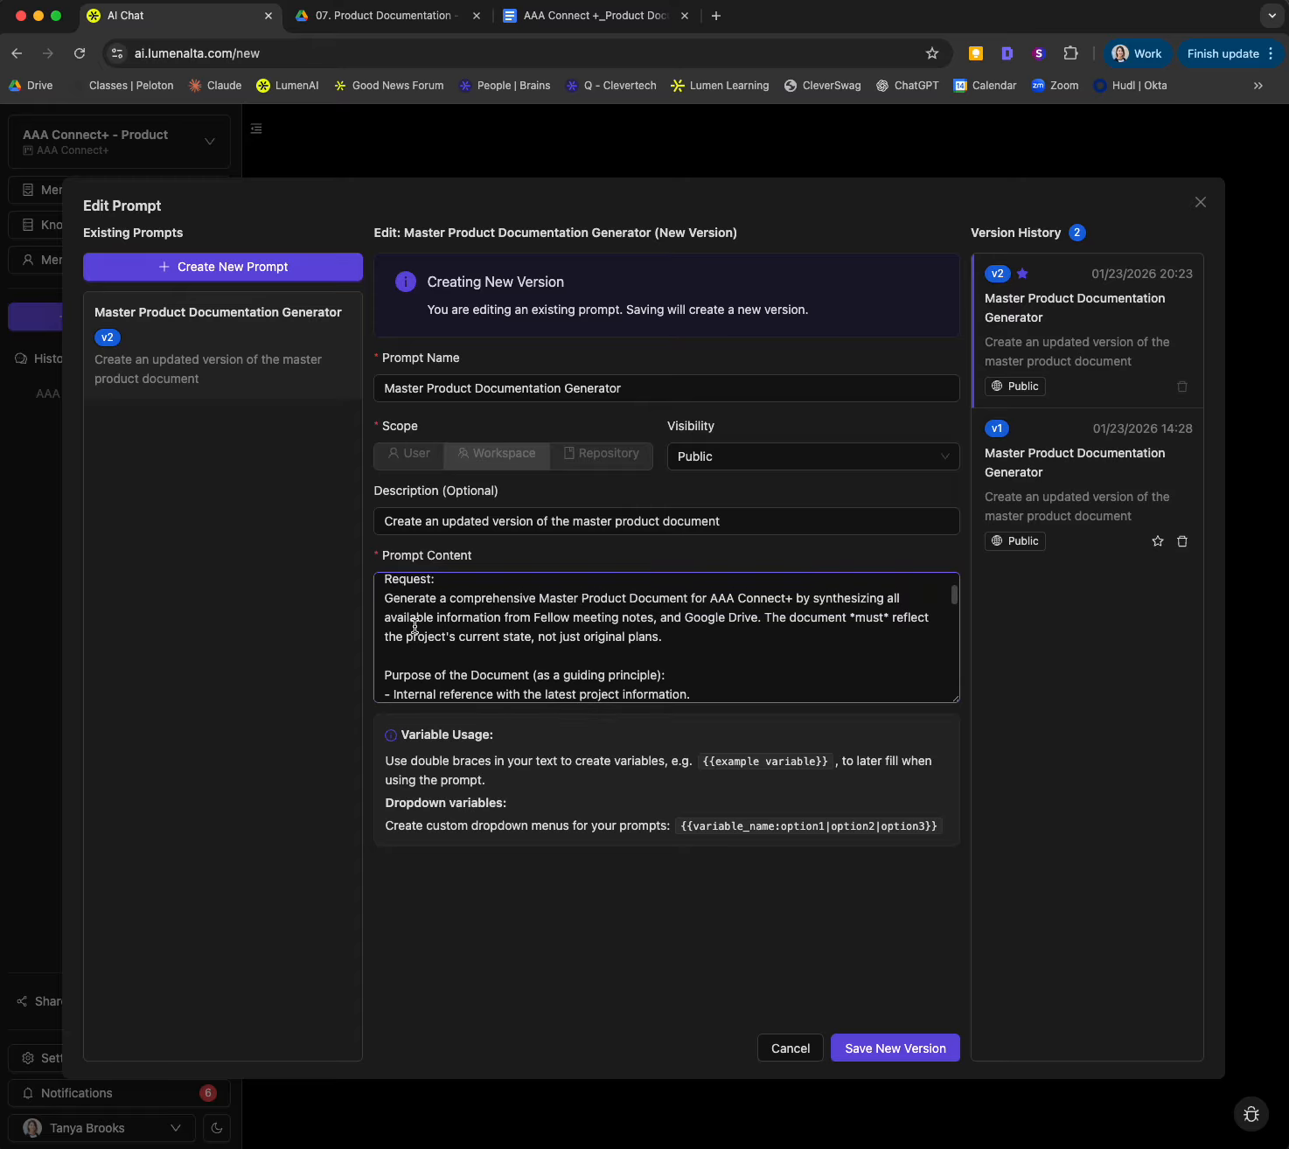
scroll(415, 627, up, 1)
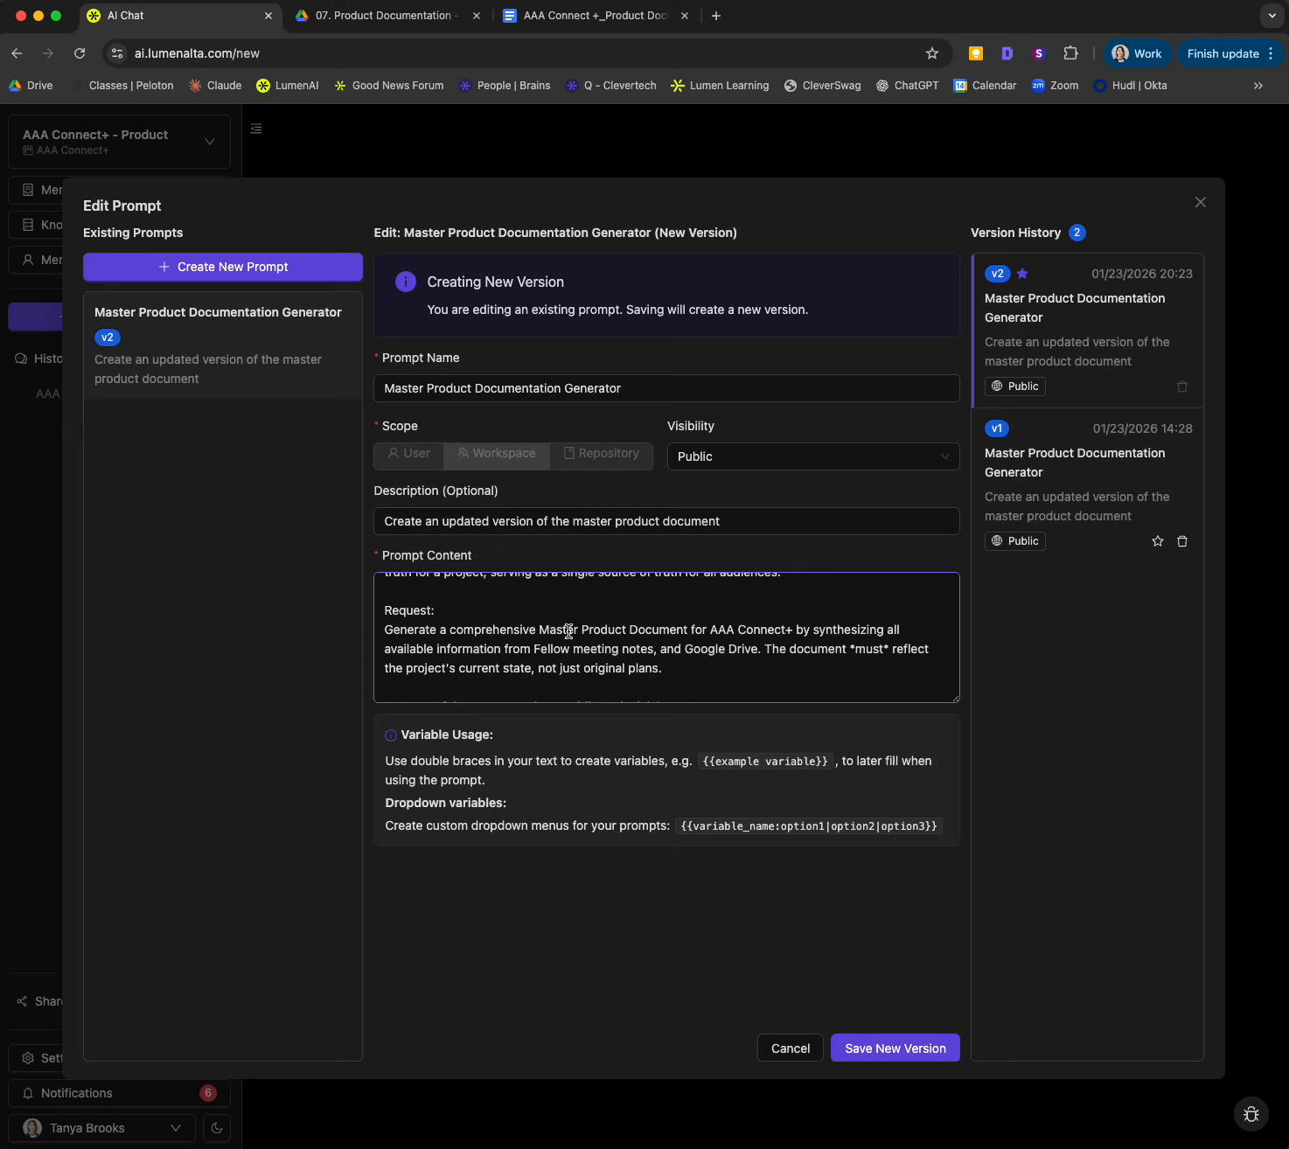
drag(709, 630, 797, 630)
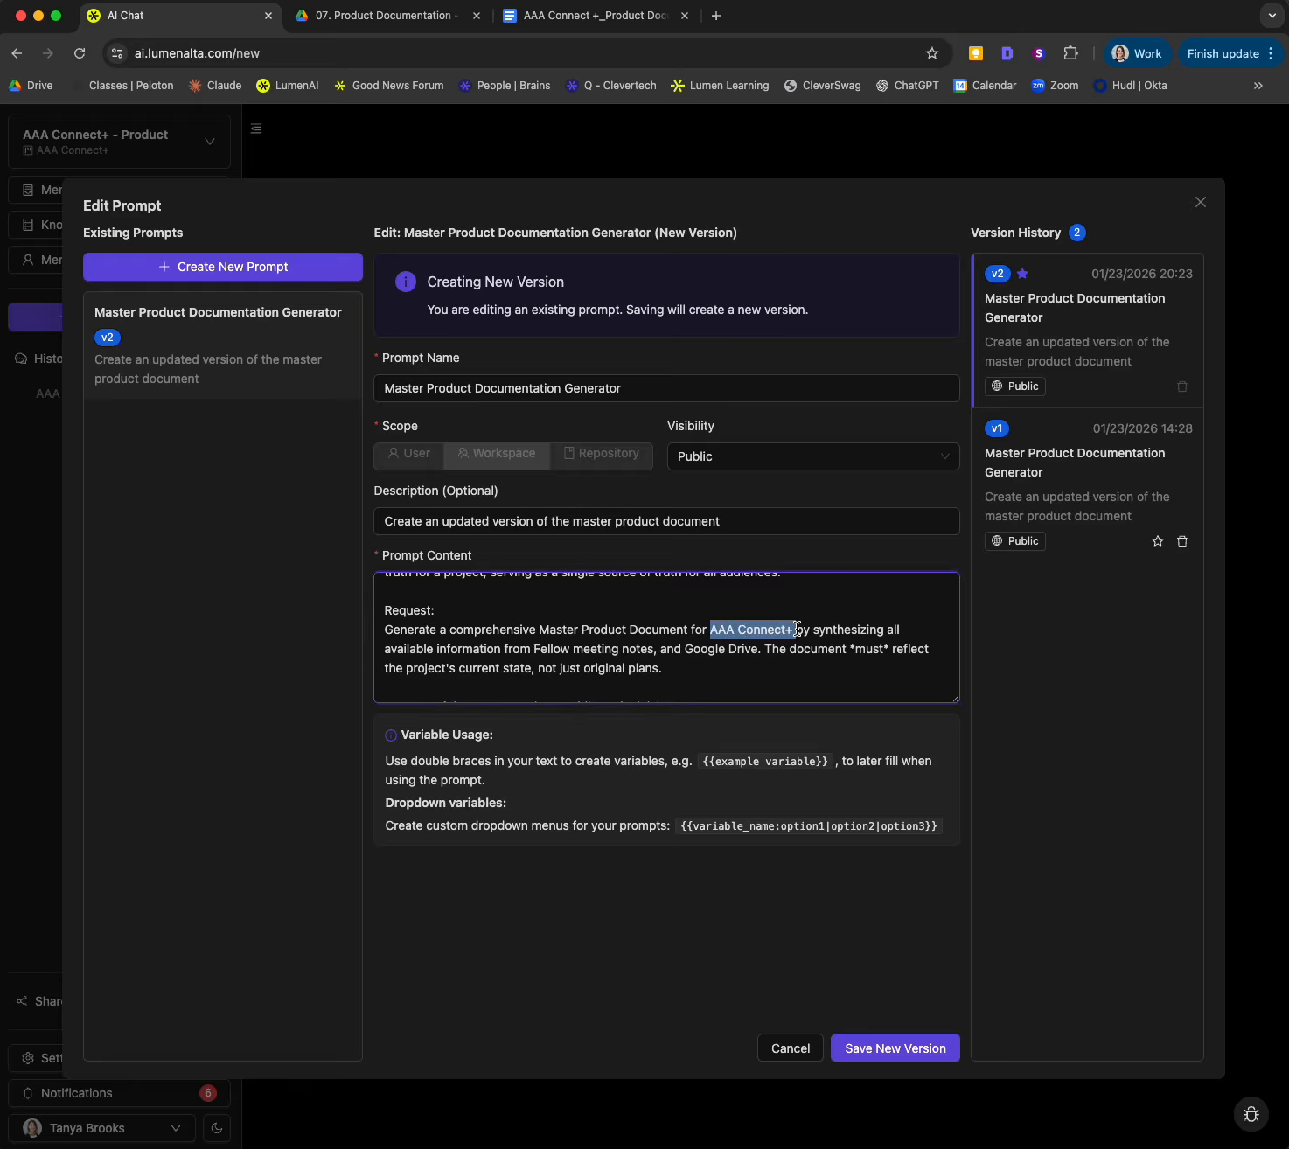
click(829, 629)
scroll(733, 656, down, 1)
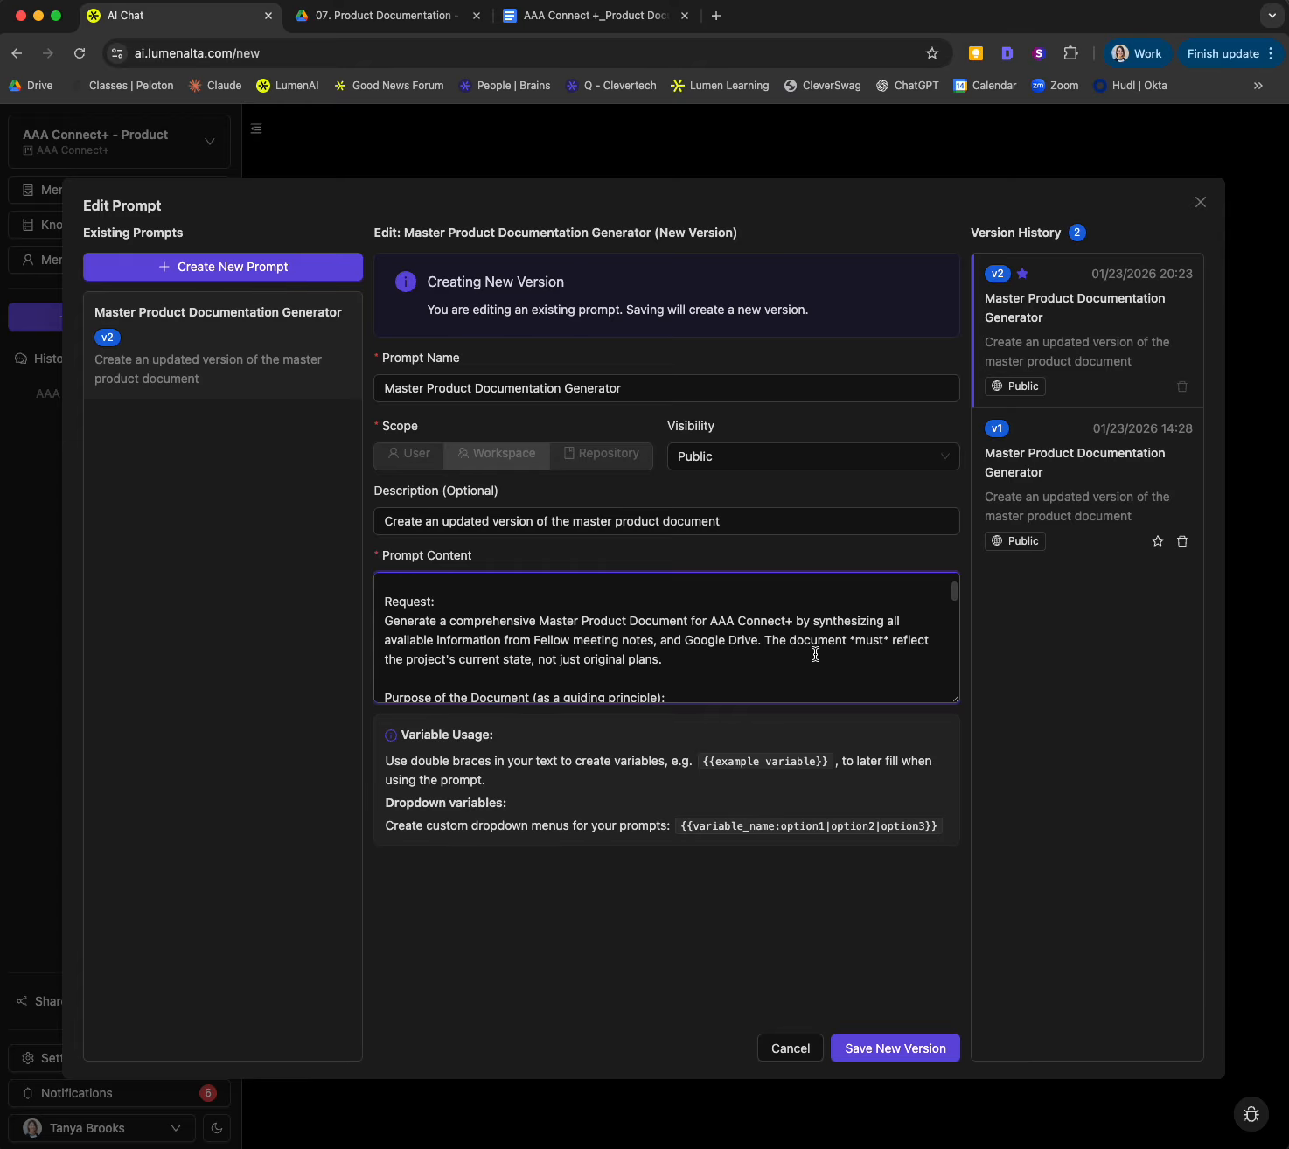
scroll(454, 660, down, 1)
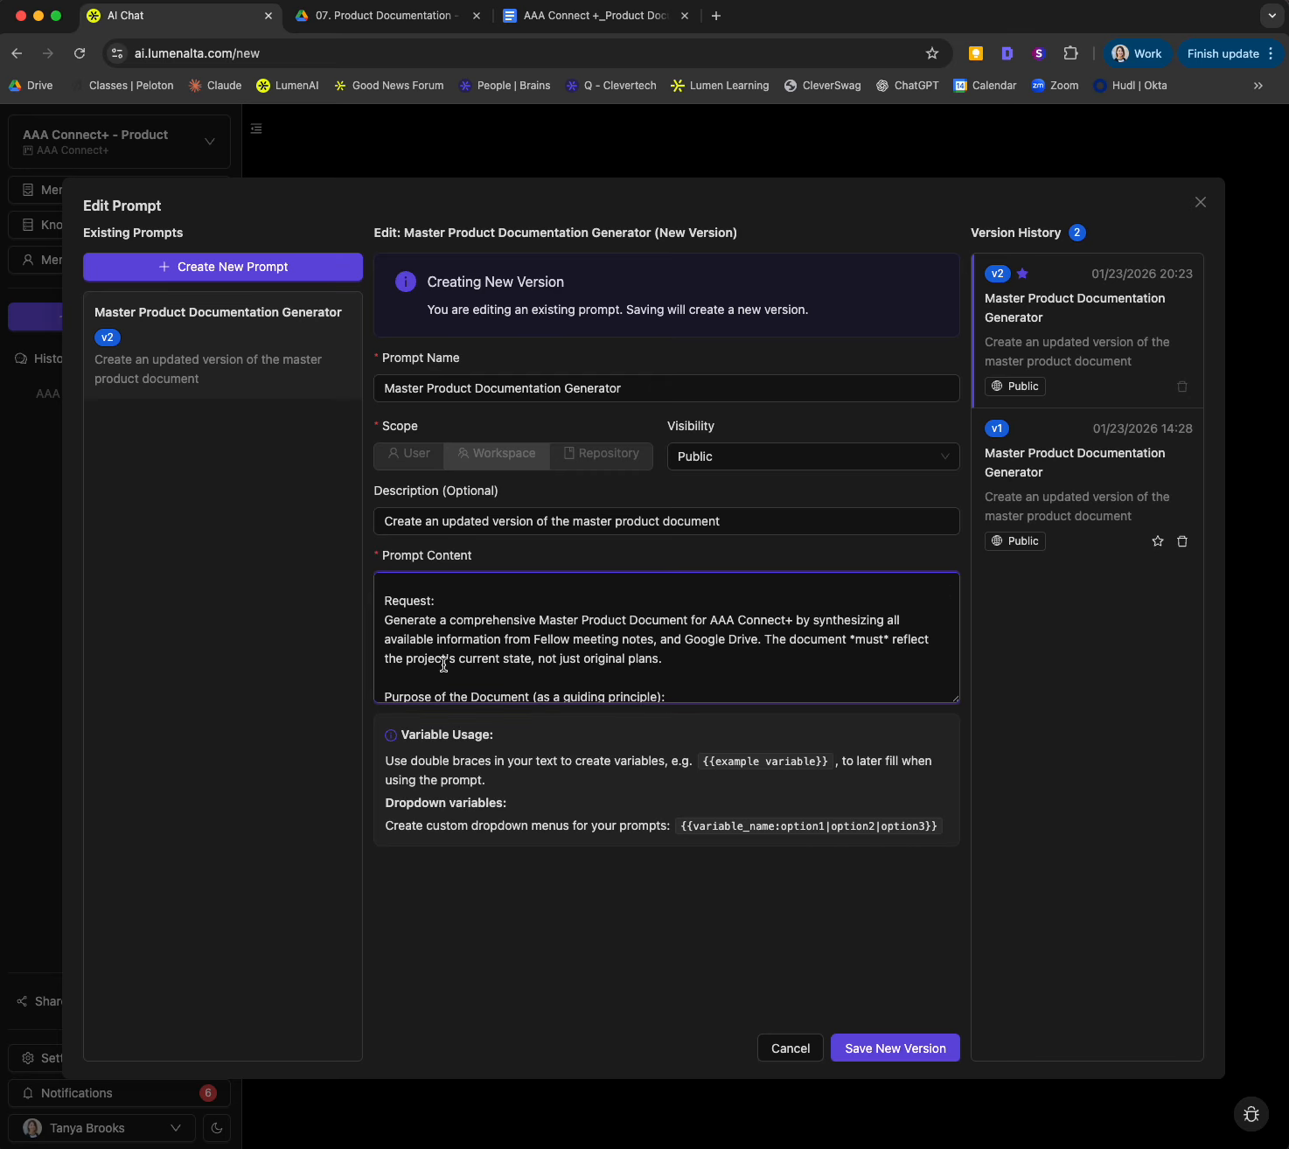
drag(660, 660, 461, 656)
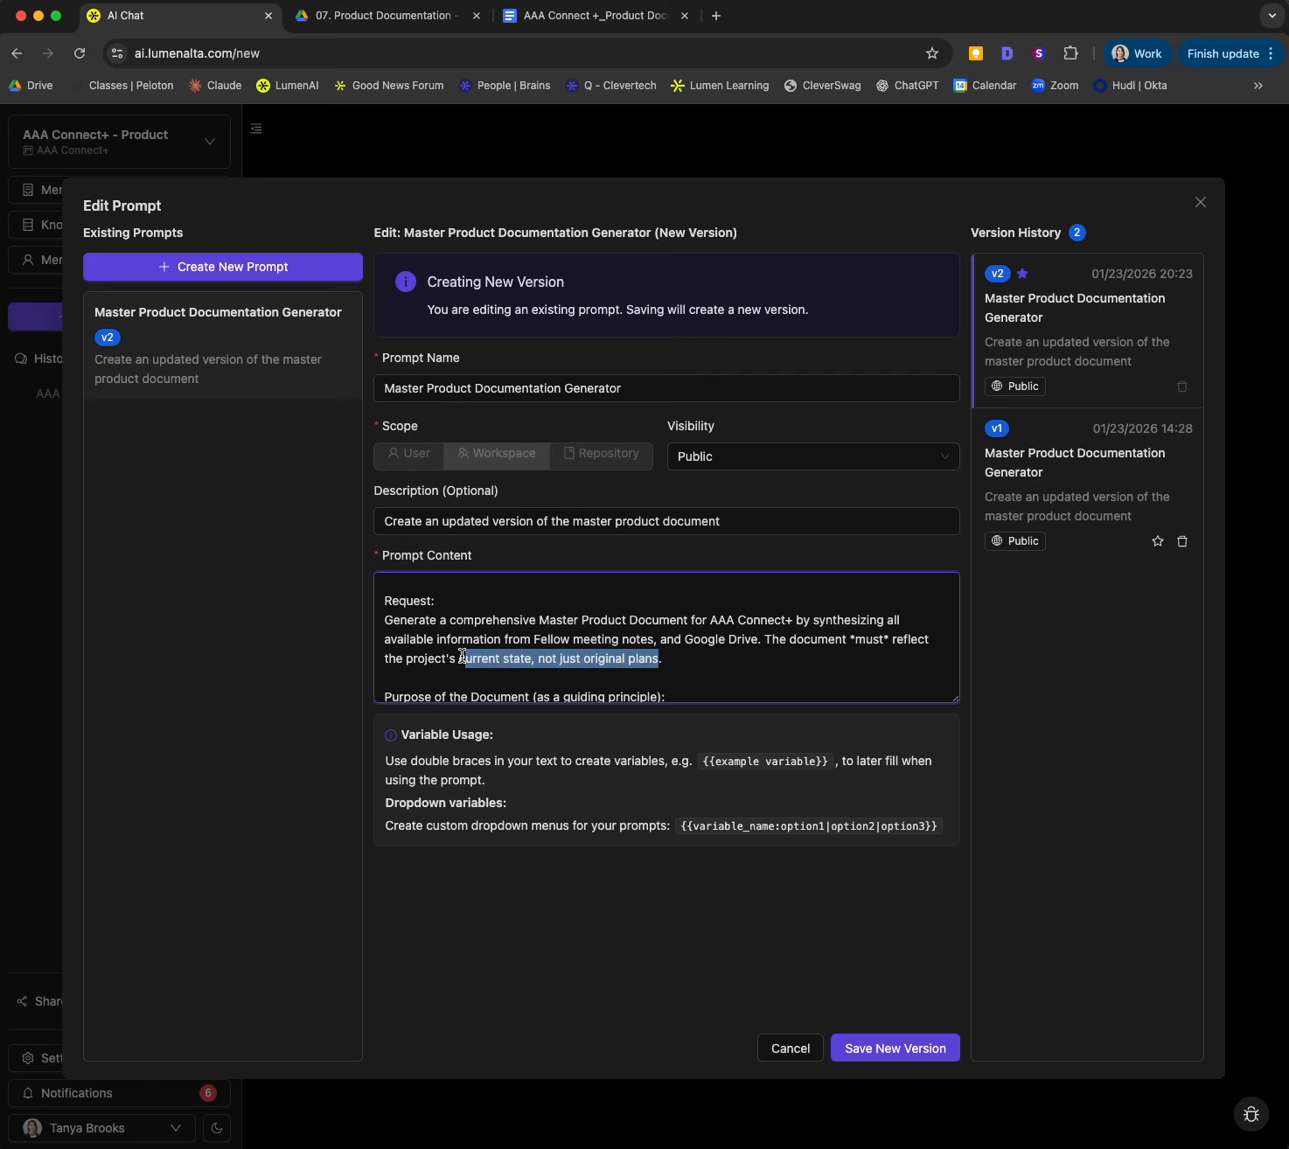
click(665, 660)
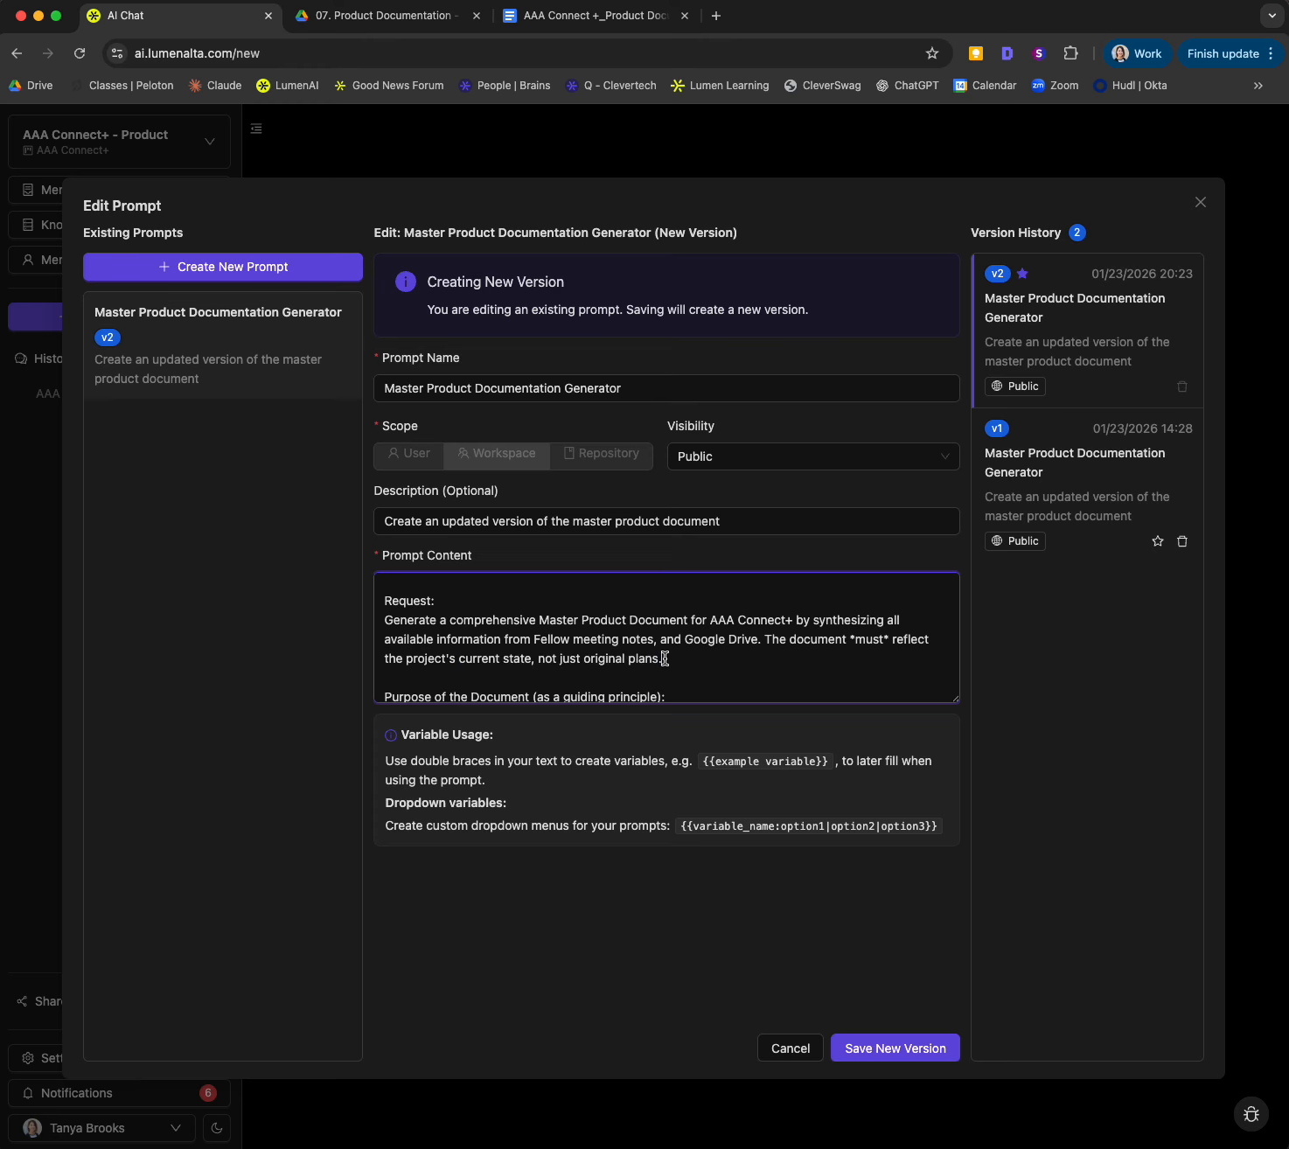
Step: Review the prompt's Purpose of the Document, Adjustments & Constraints and Type of Output sections
scroll(665, 660, down, 3)
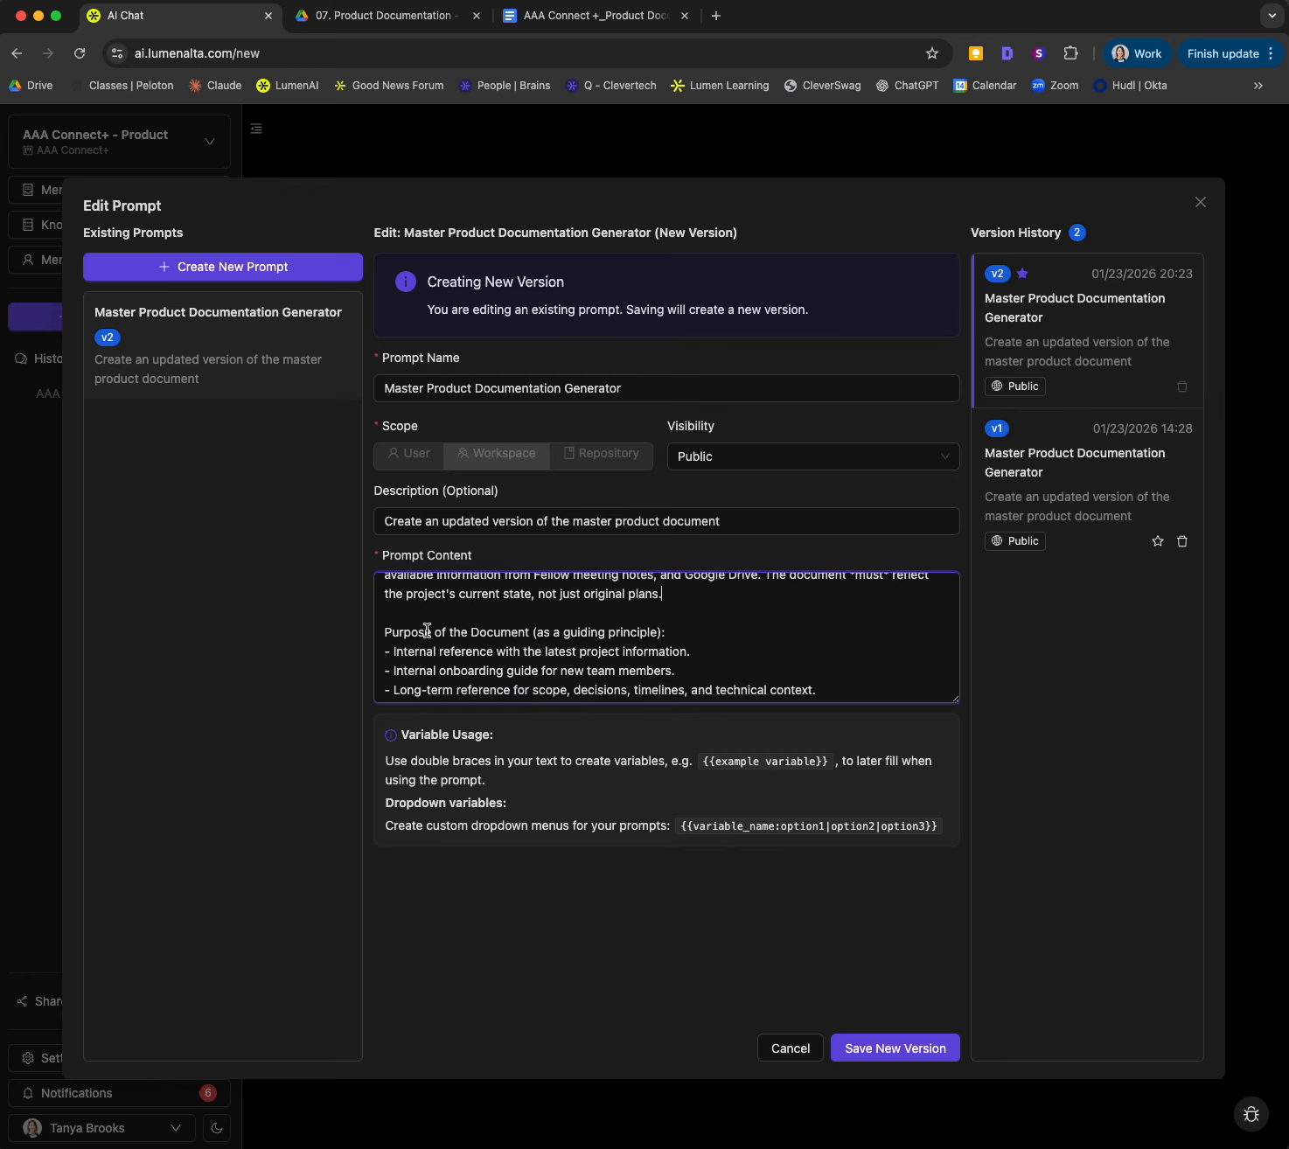
scroll(427, 630, down, 2)
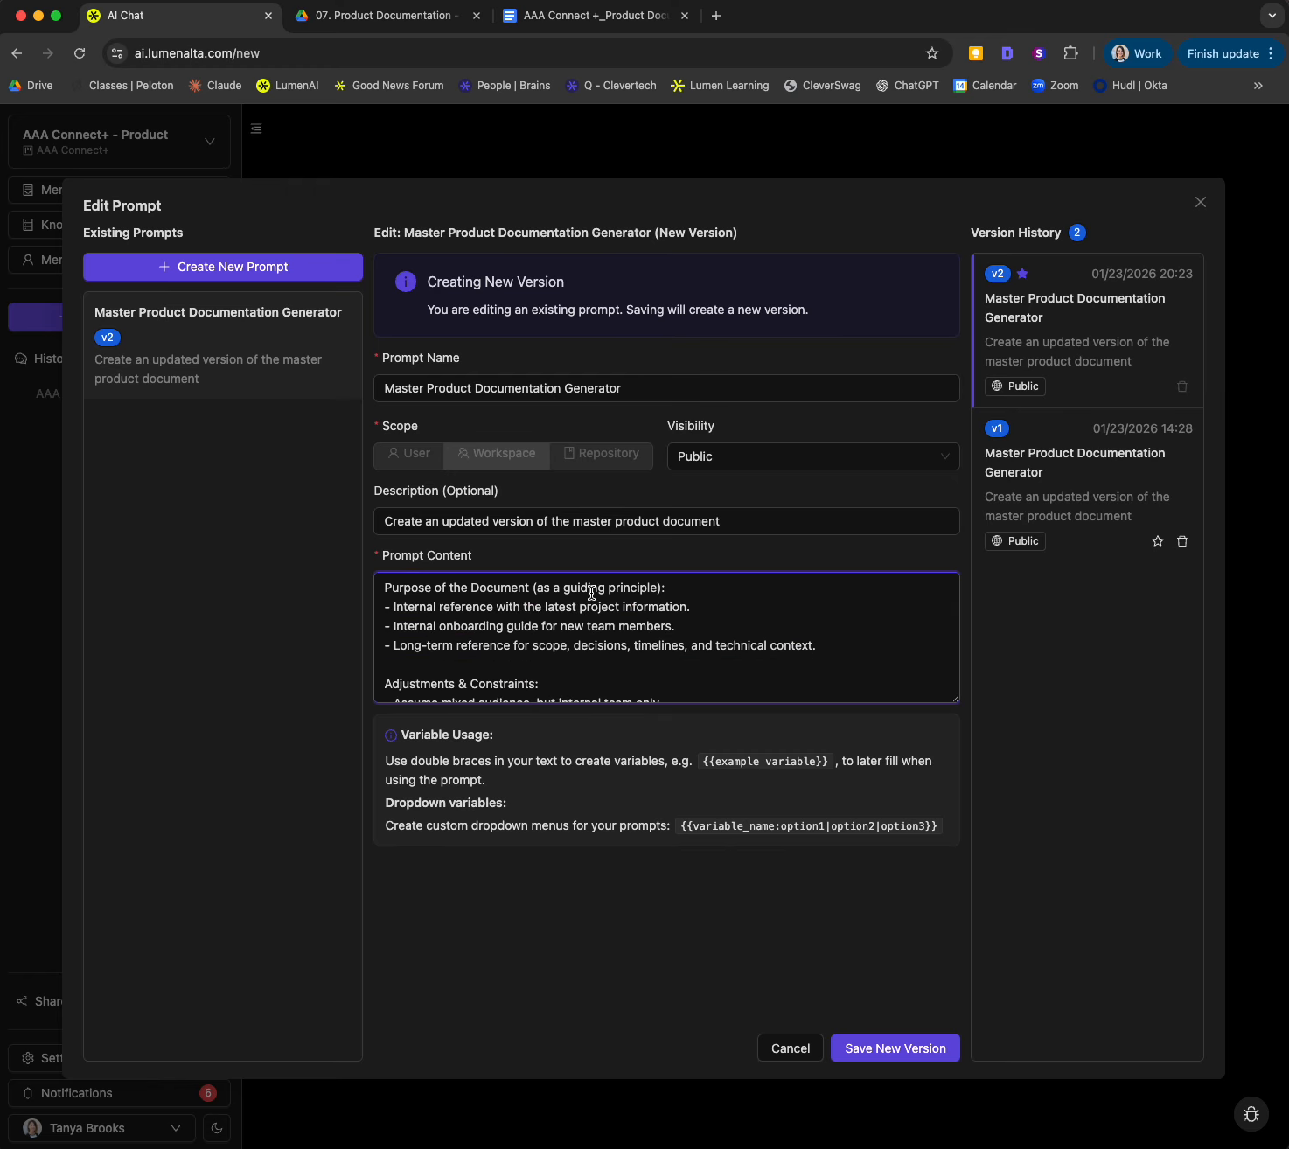
scroll(527, 633, down, 3)
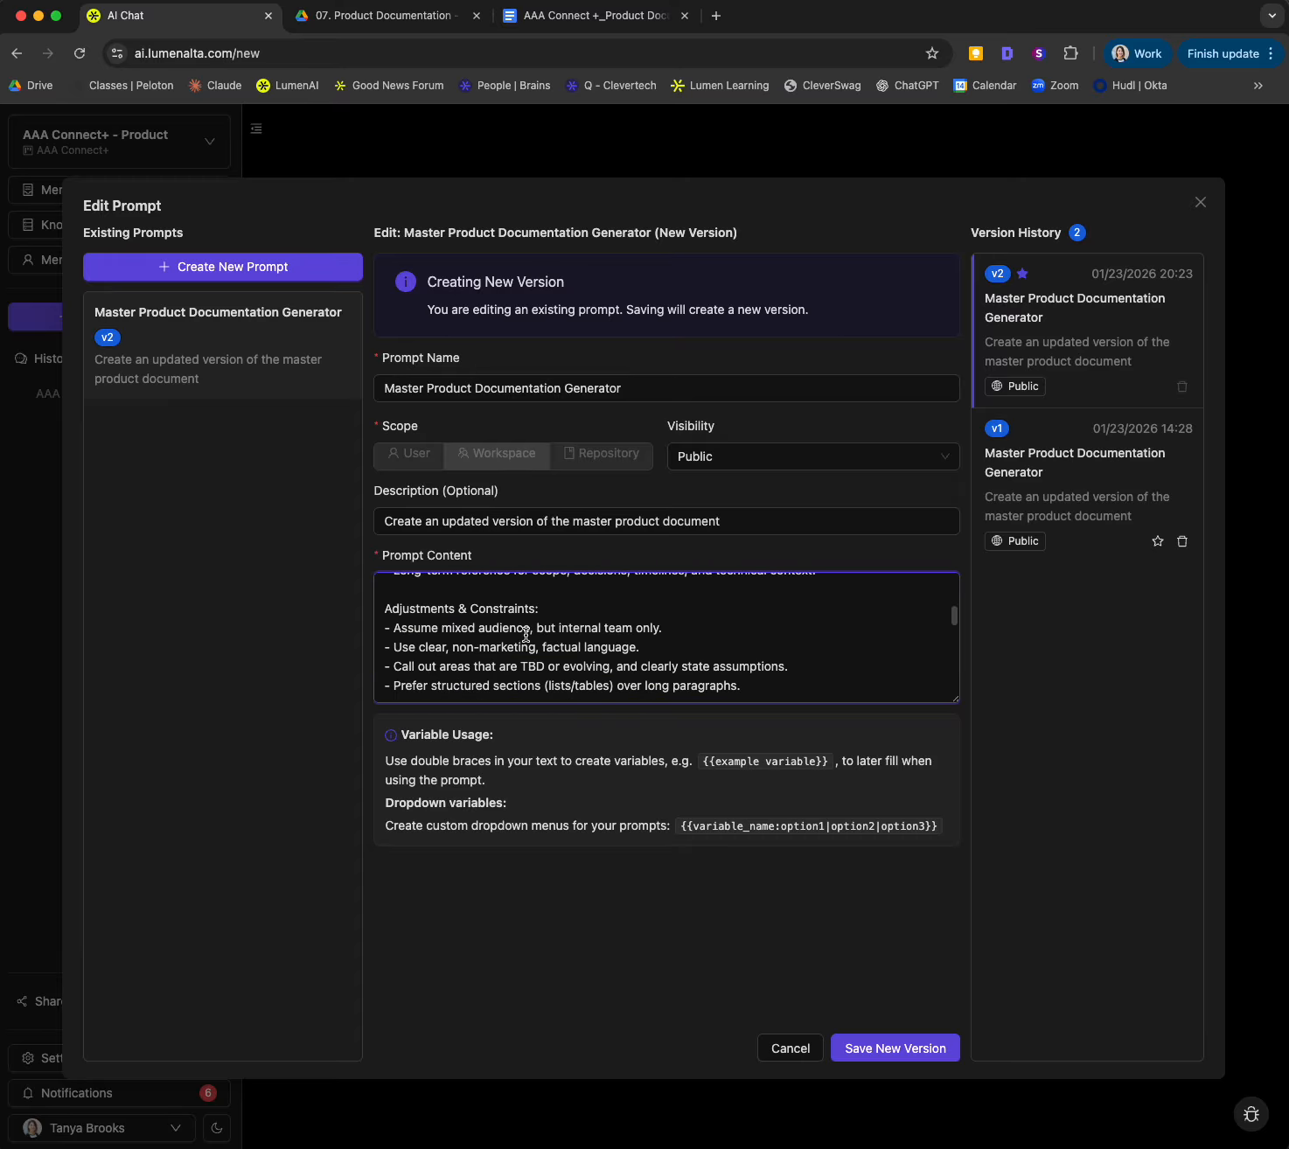
scroll(567, 640, down, 5)
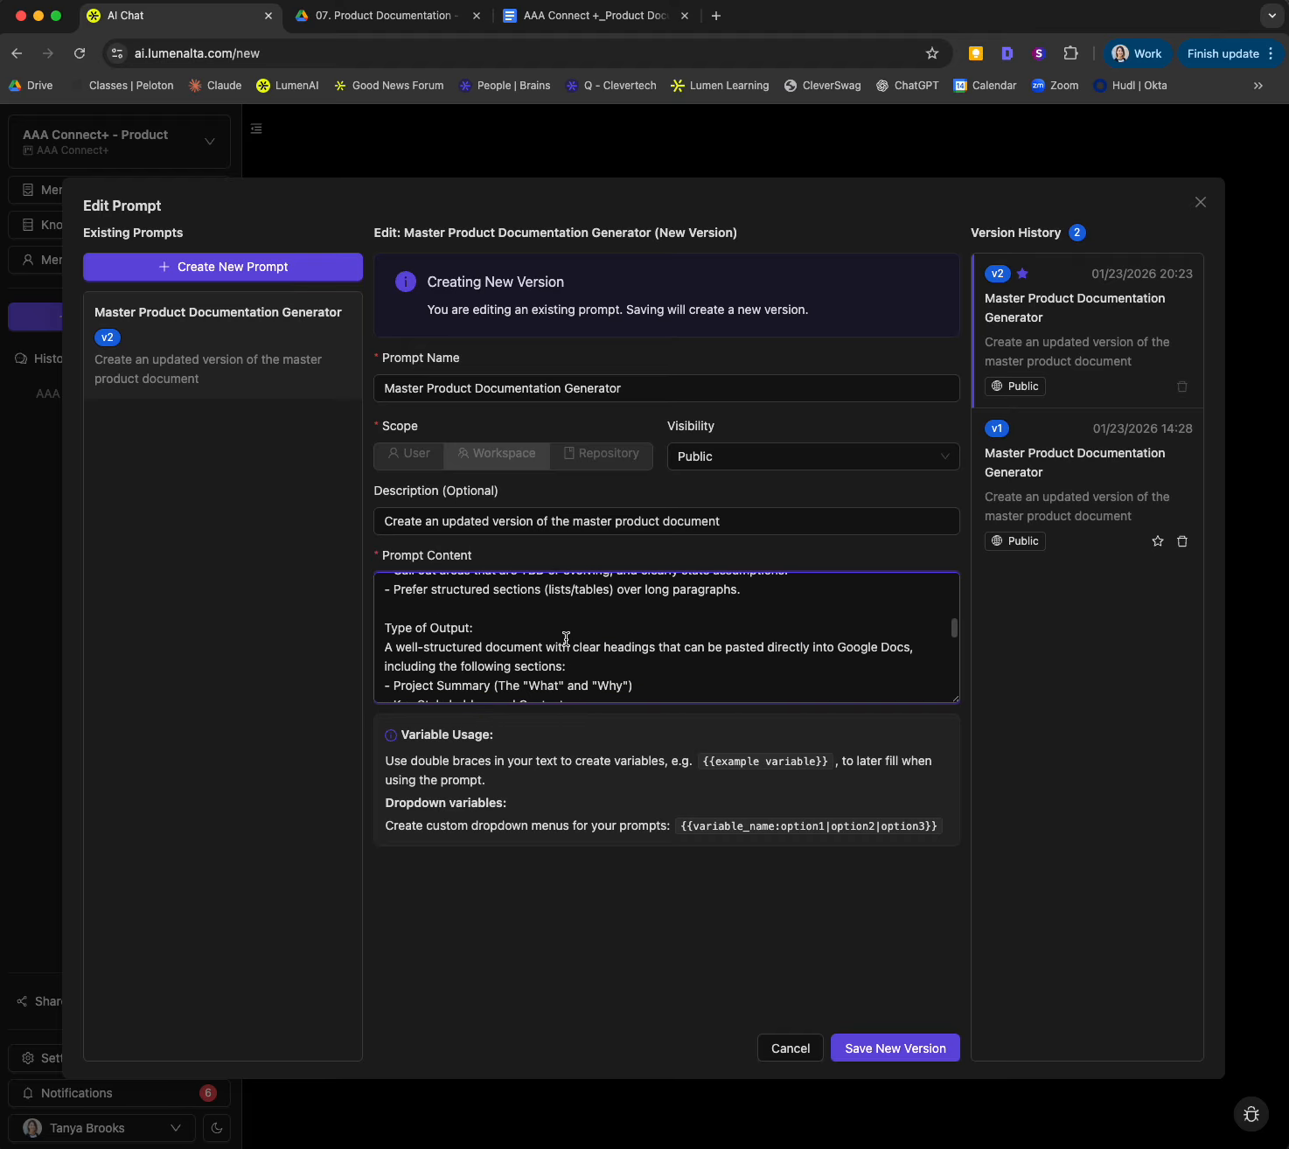
scroll(567, 639, down, 1)
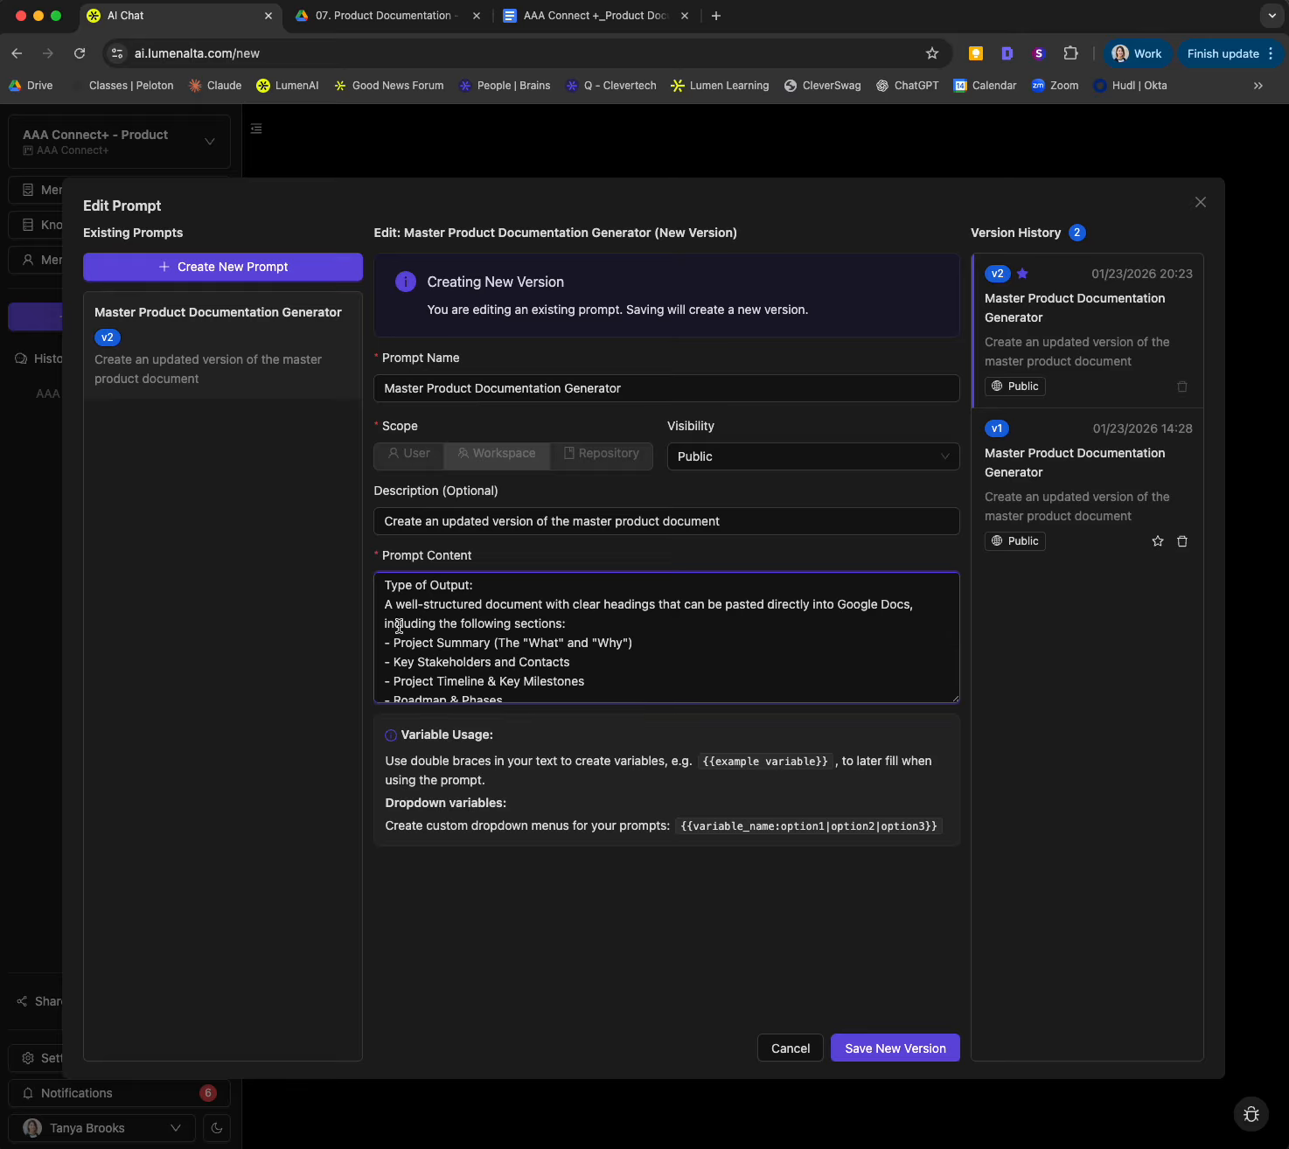
scroll(404, 639, down, 1)
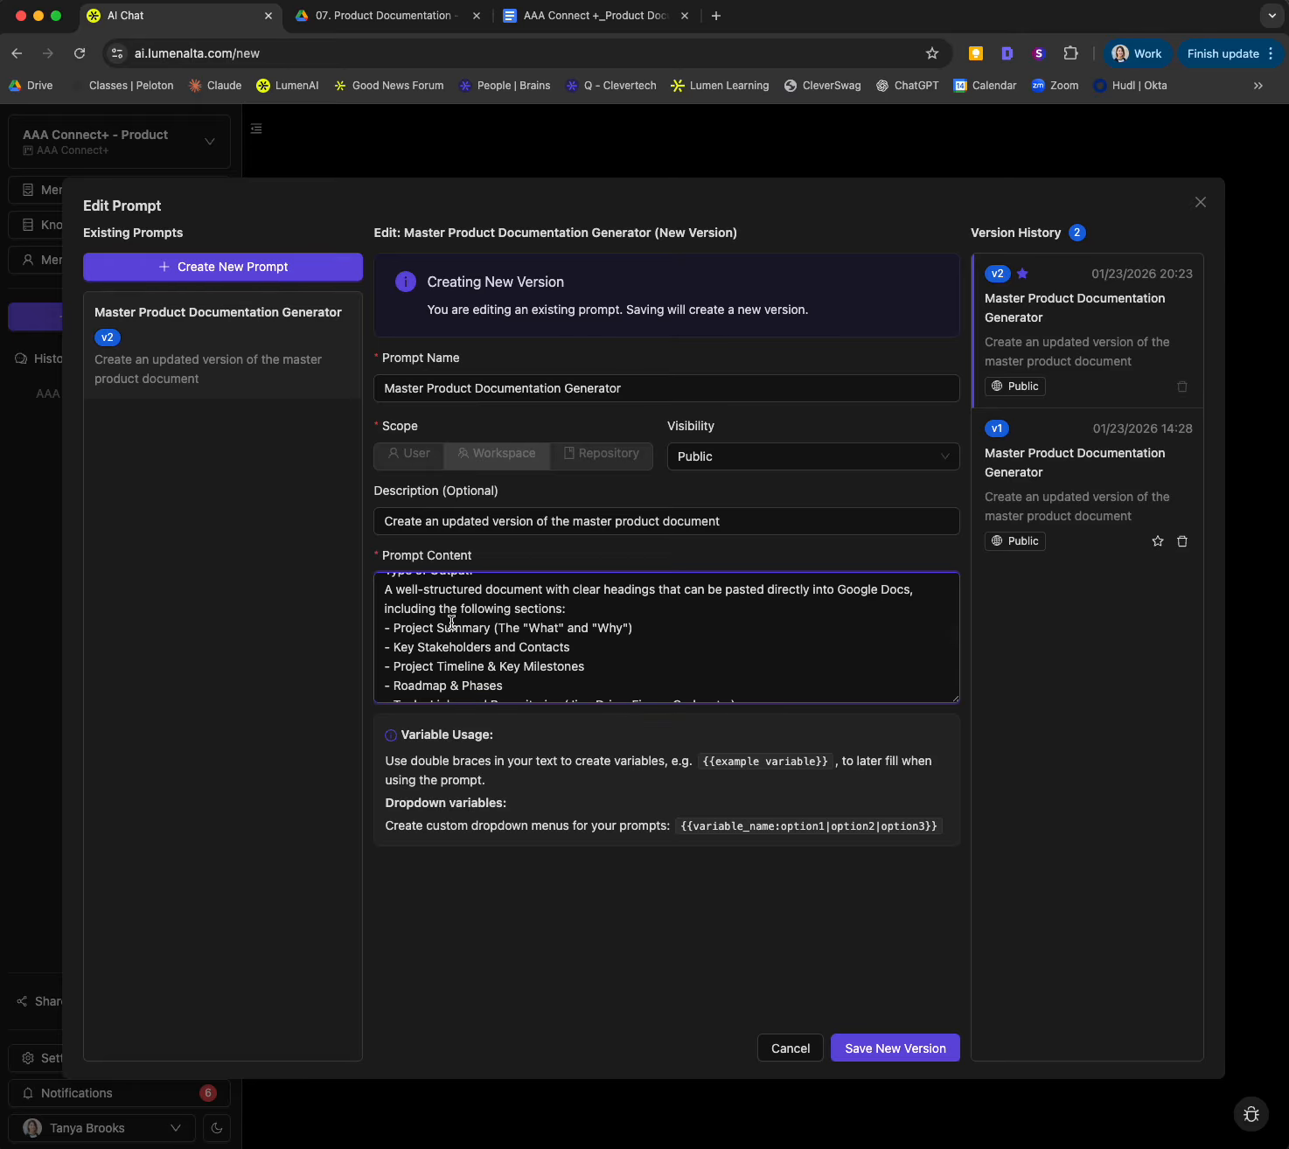
scroll(553, 660, down, 2)
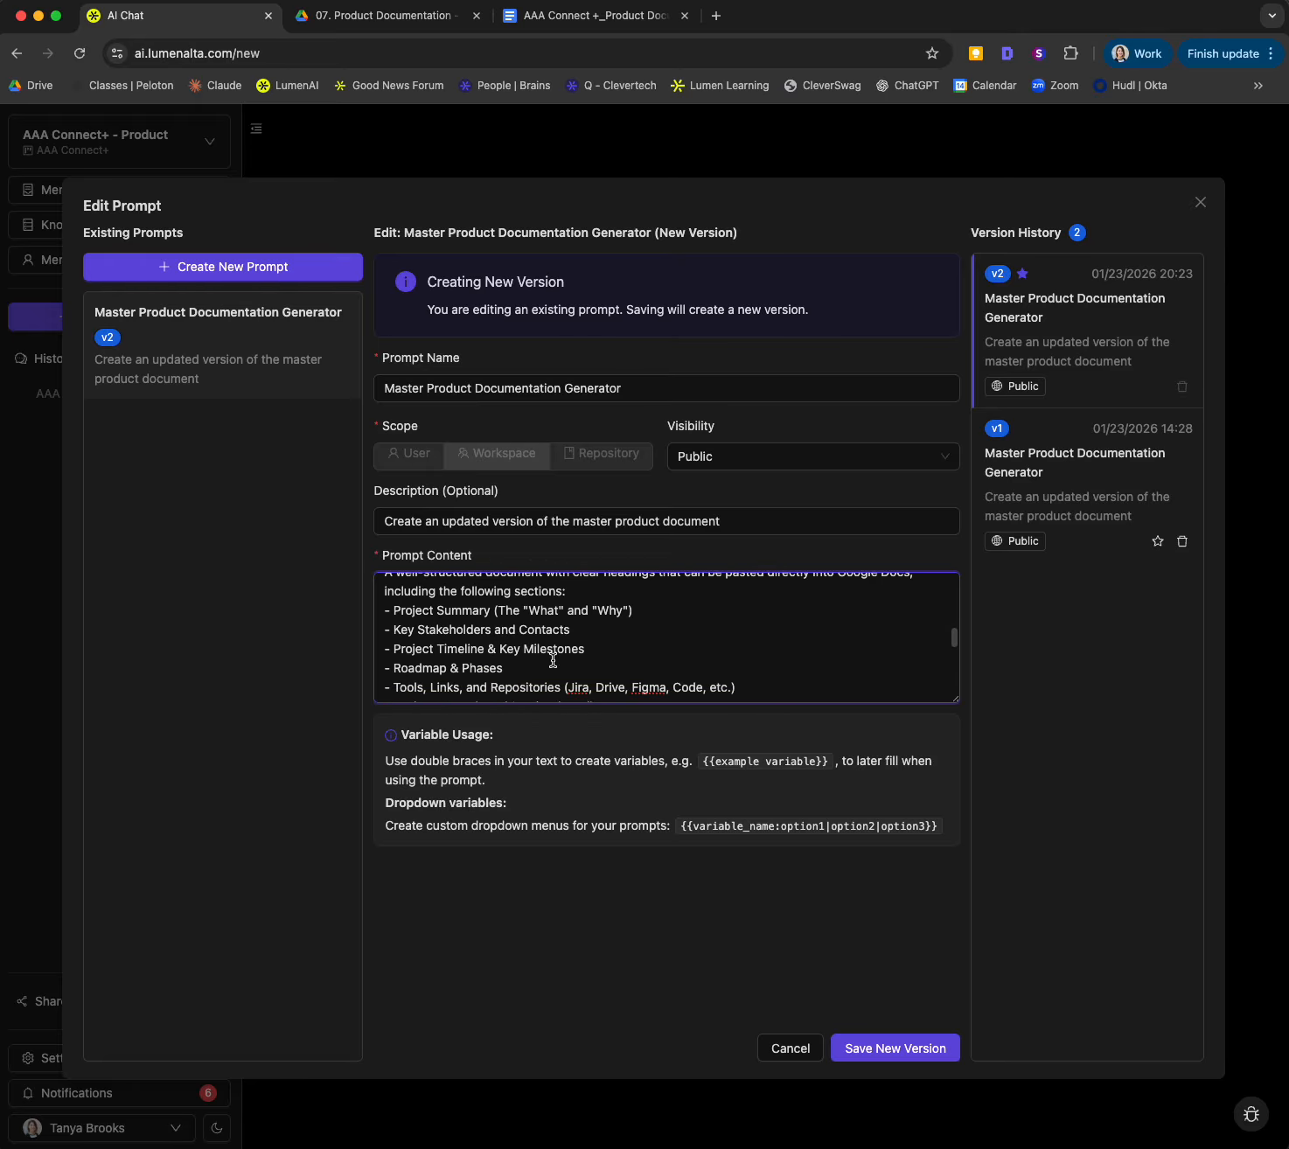
scroll(552, 660, down, 6)
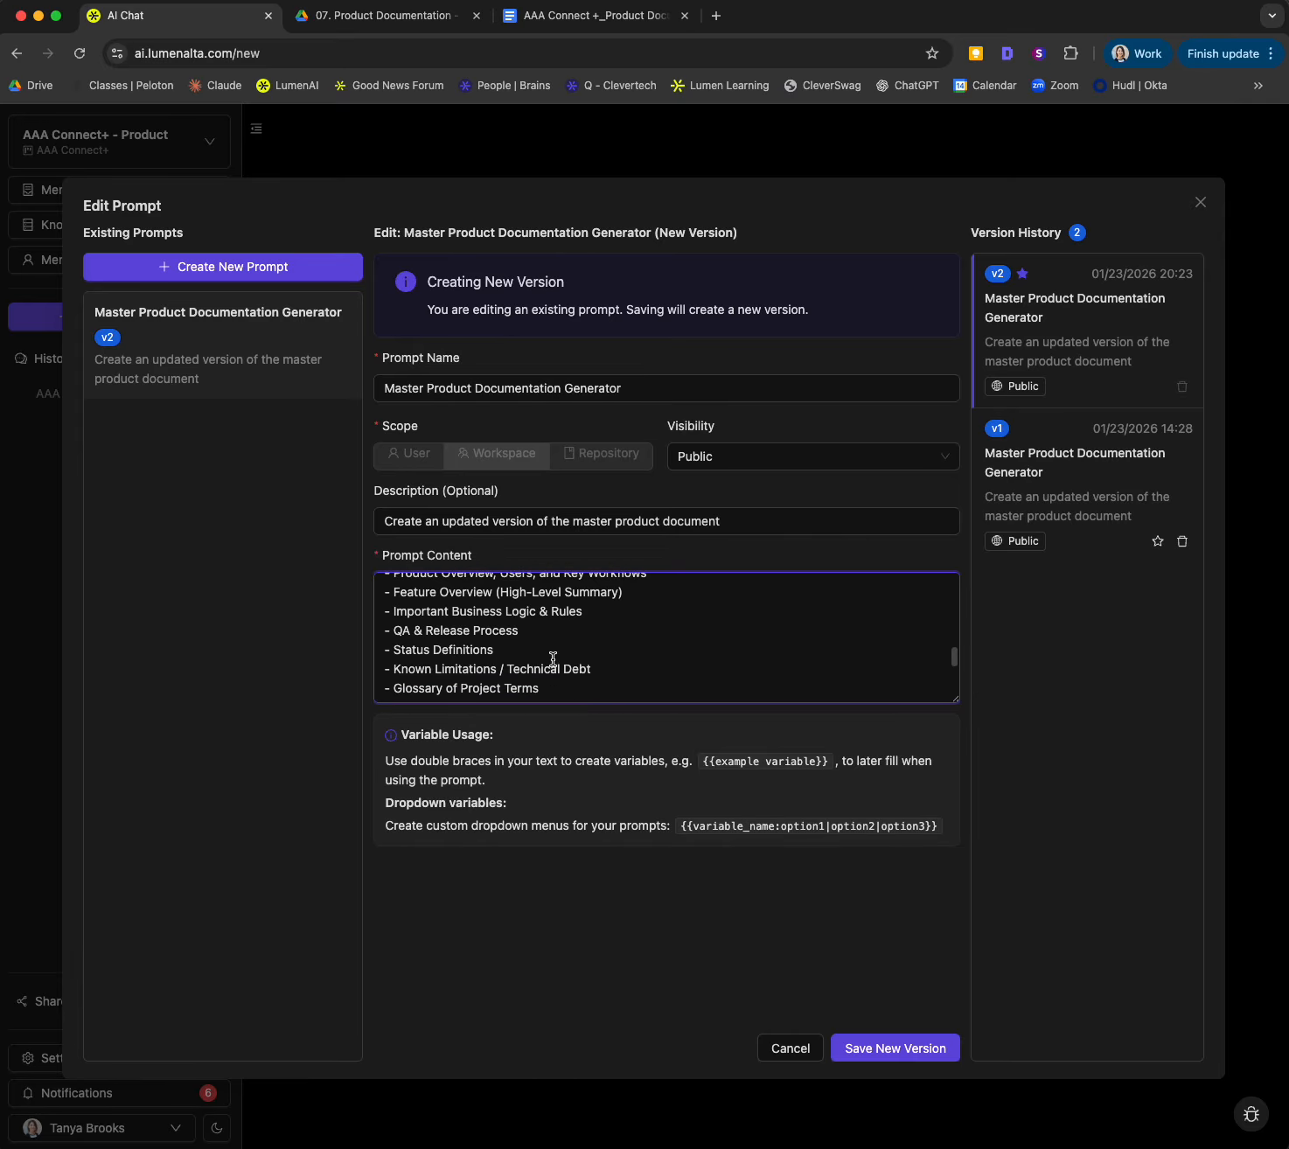
Step: Review the prompt's Evaluation & Steps section, including the instruction on missing inputs, and close the editor without saving
scroll(553, 660, down, 4)
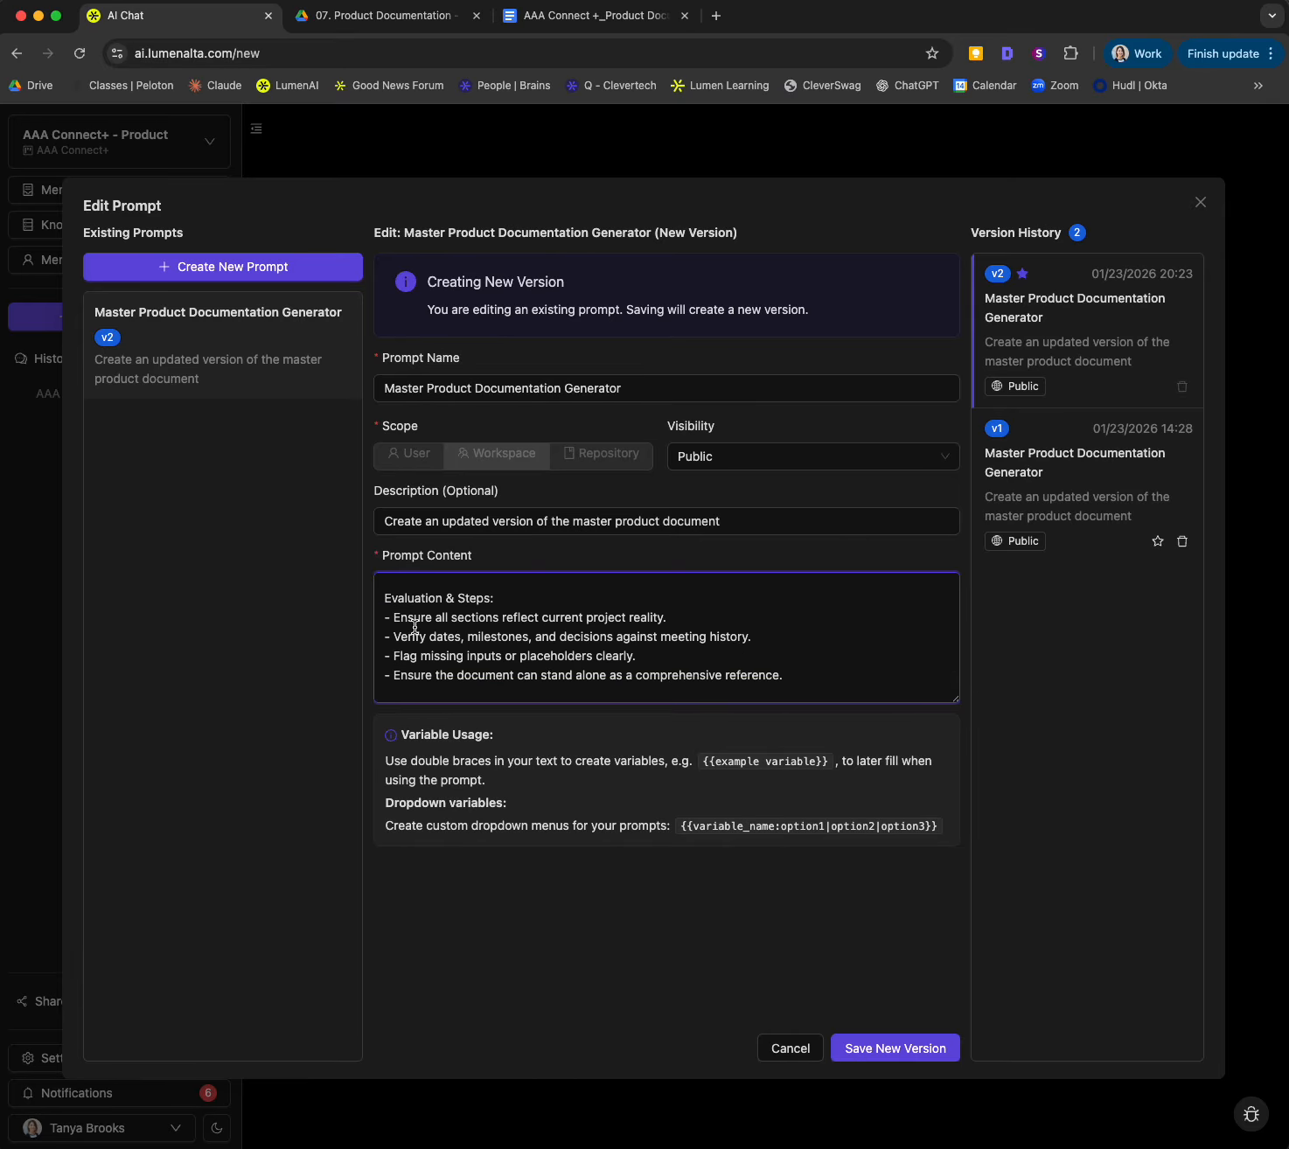
scroll(408, 641, down, 1)
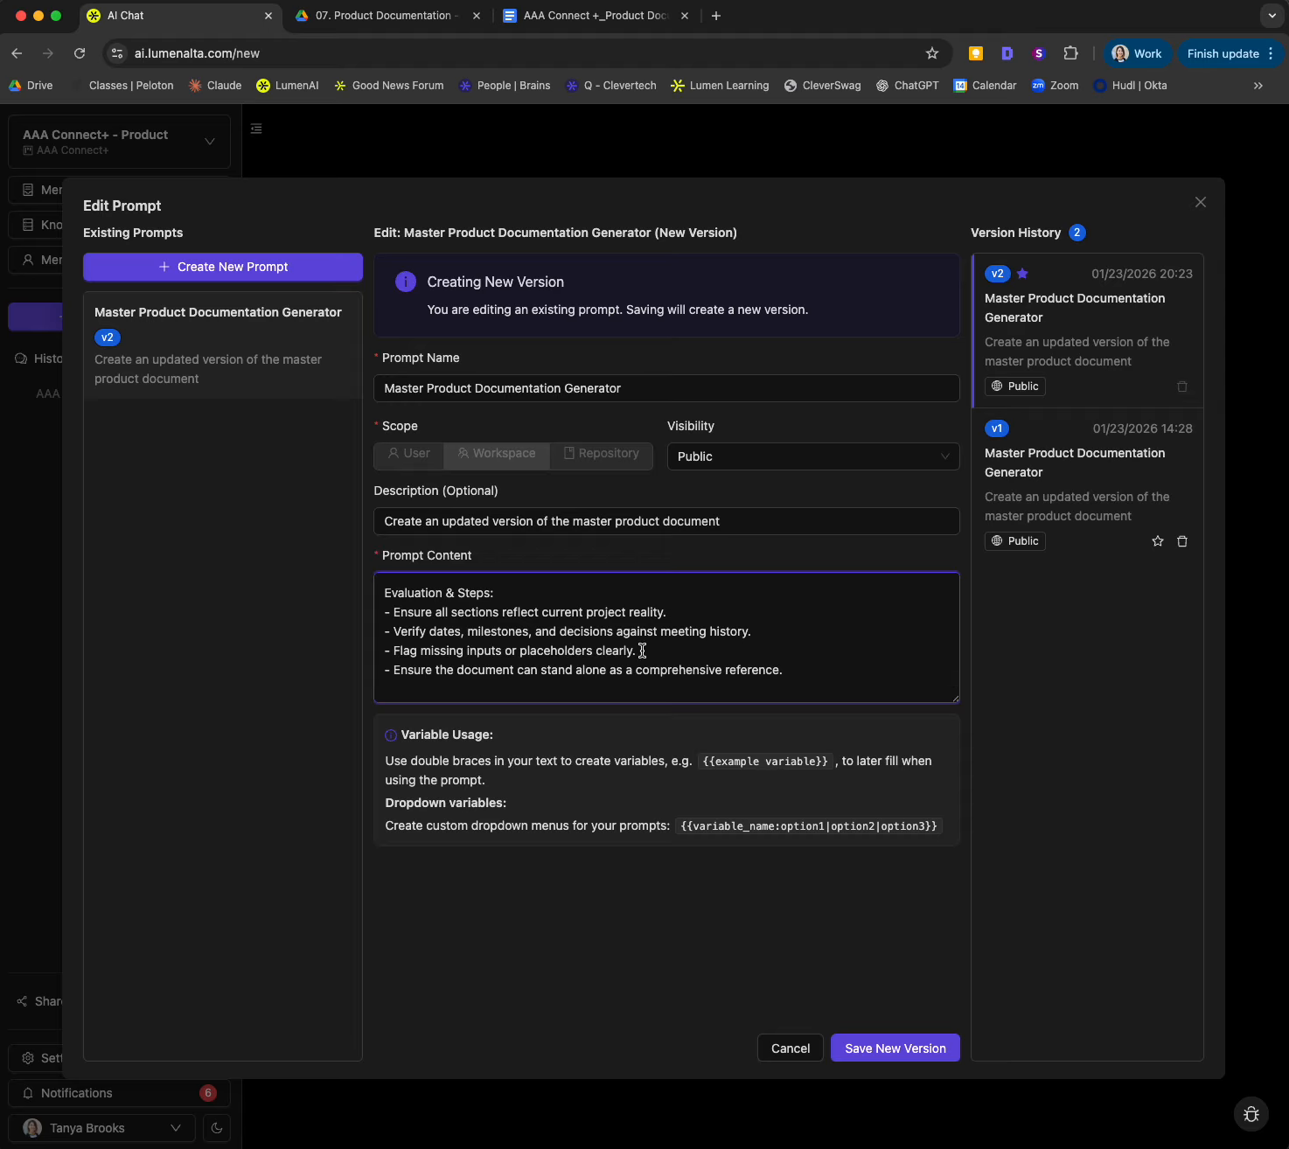
drag(640, 650, 395, 650)
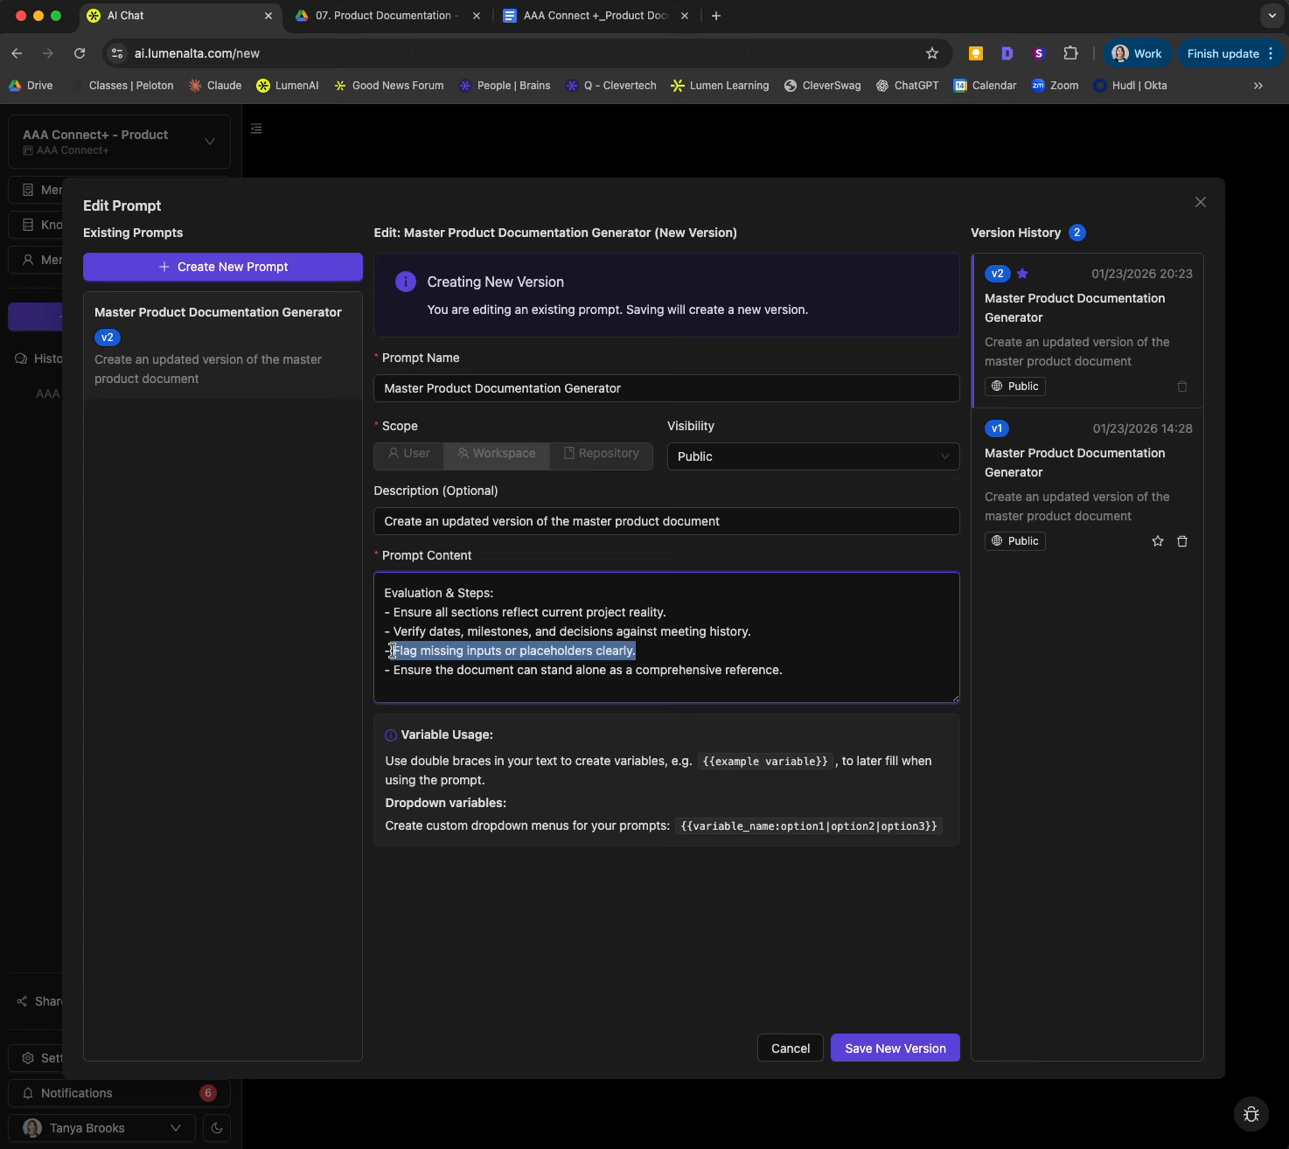
click(648, 652)
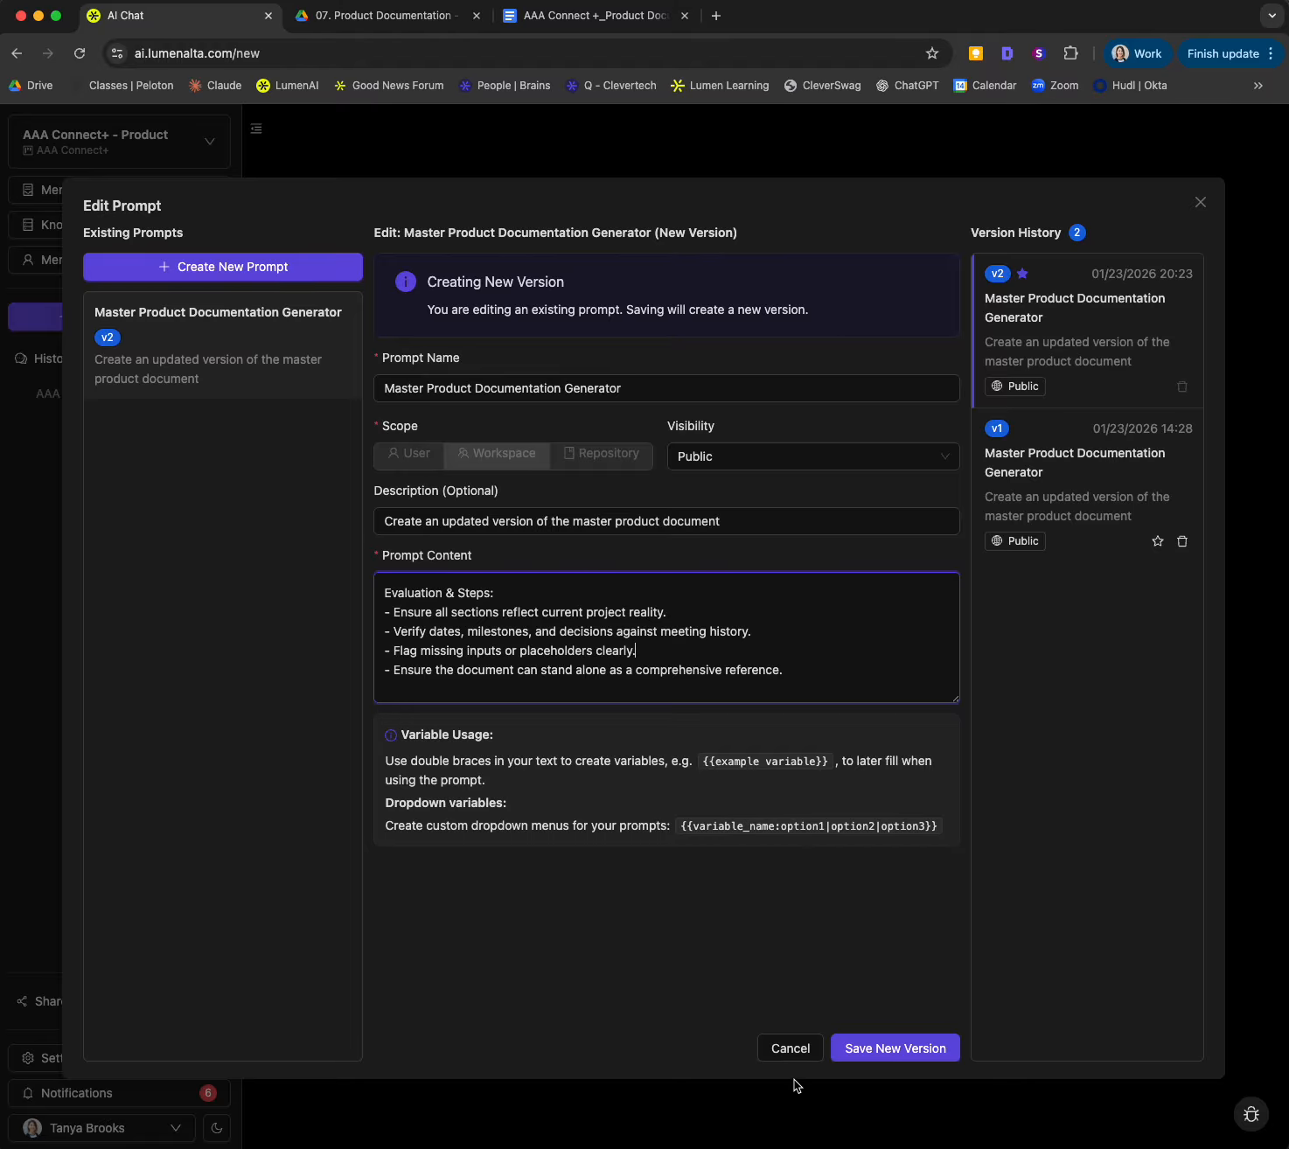
click(778, 1052)
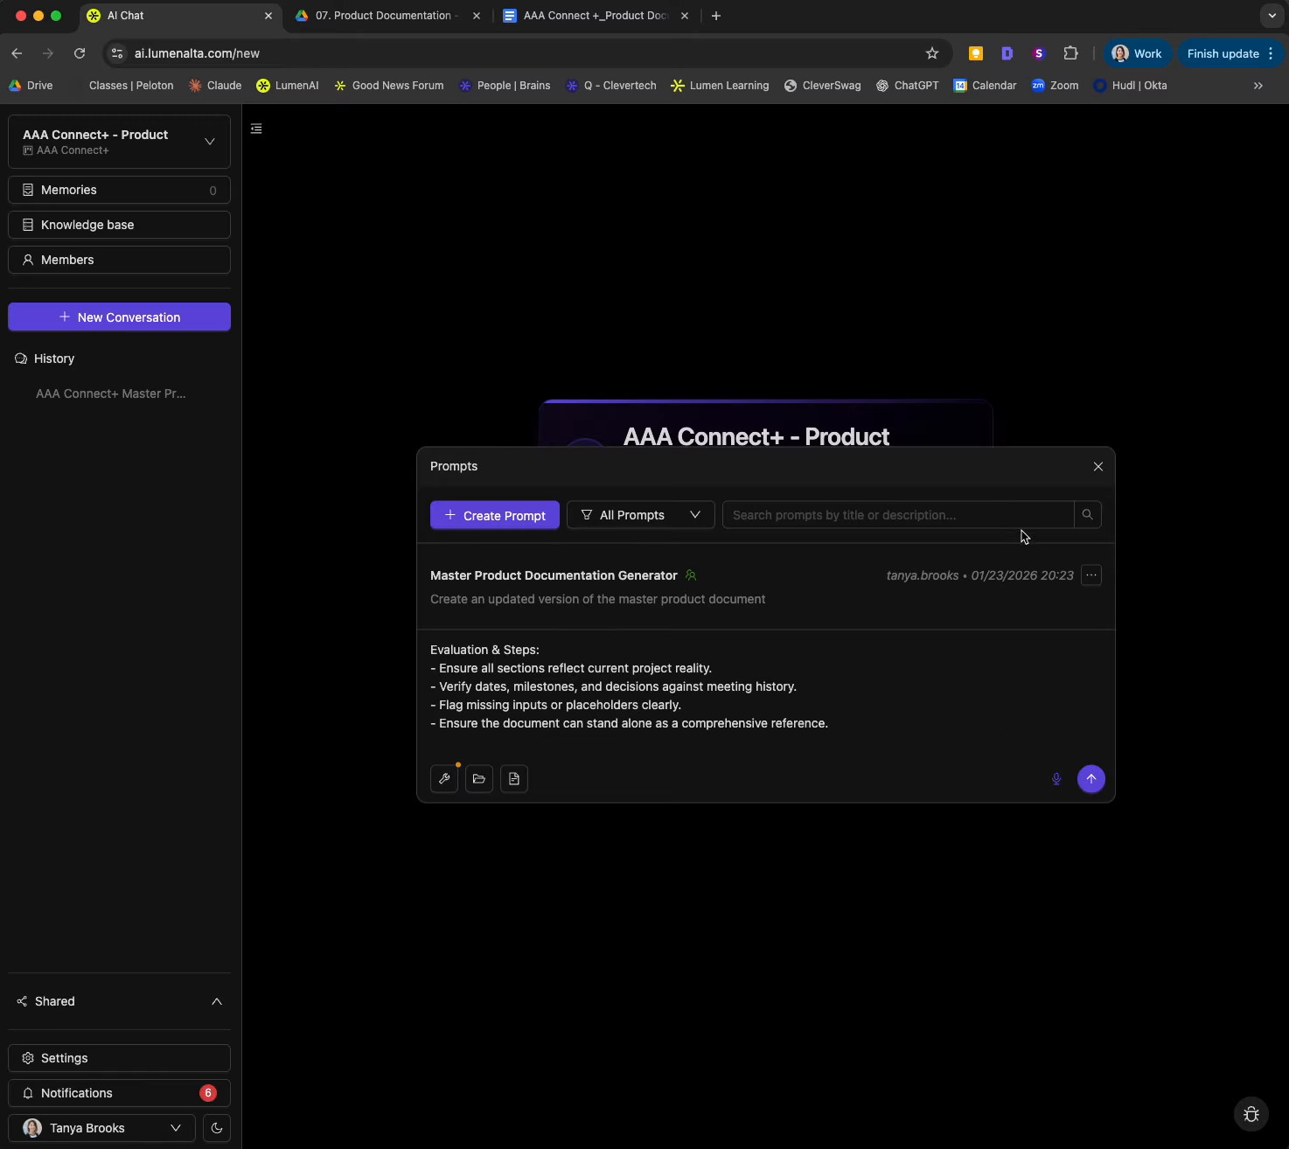
Step: Send the inserted master product documentation prompt to start generating the document in a new conversation
click(897, 715)
click(1091, 778)
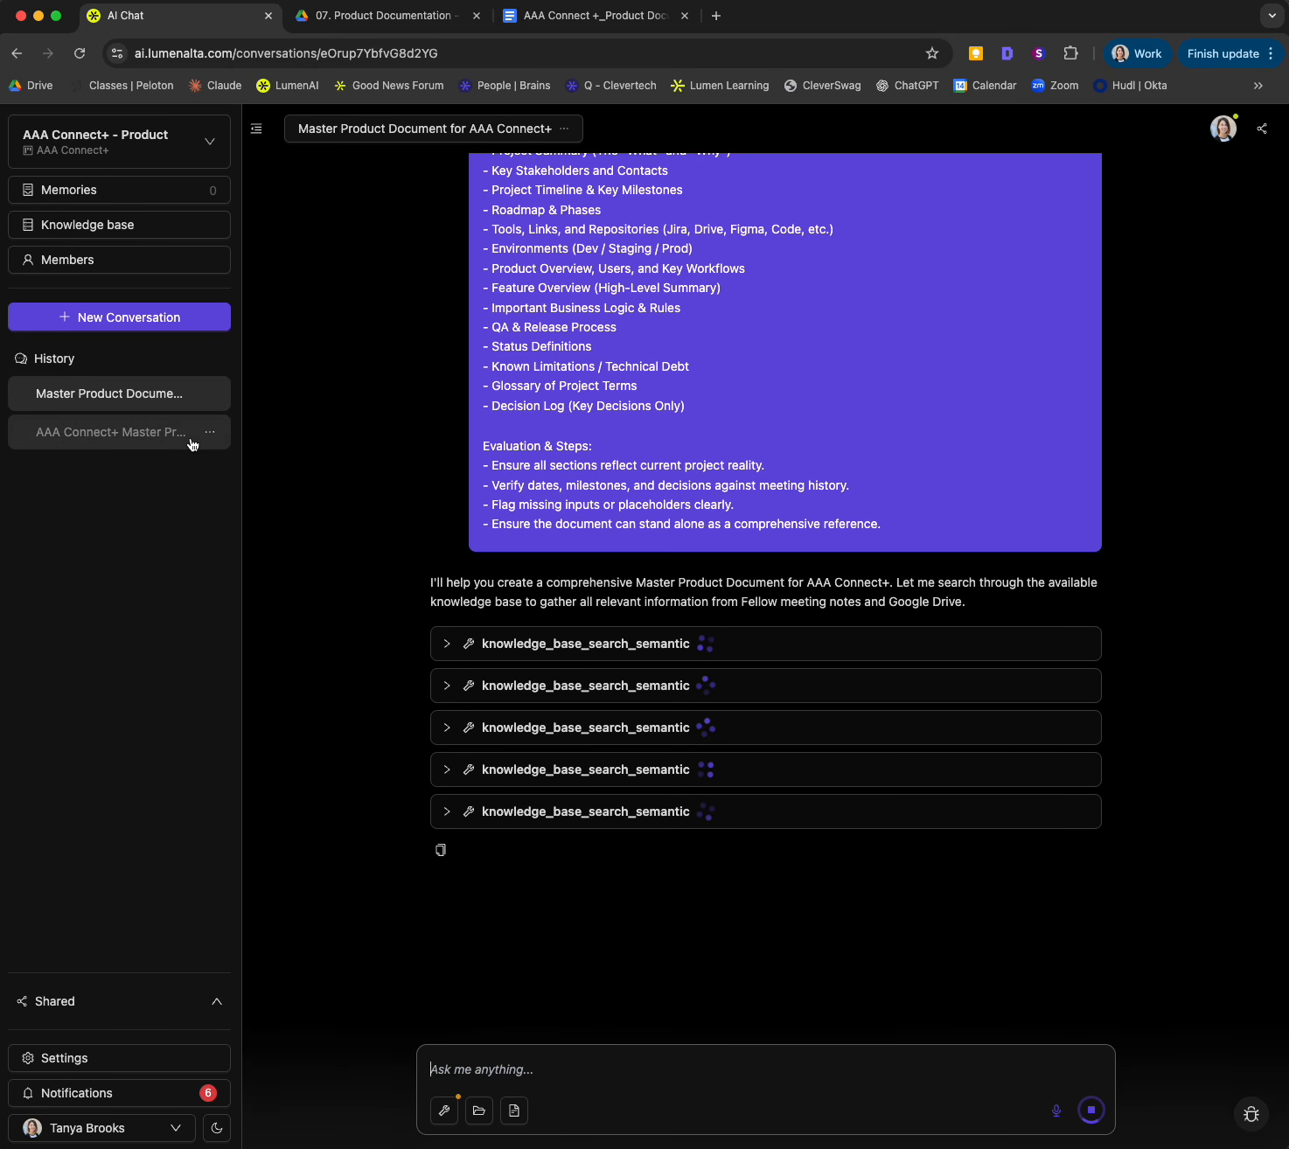
Step: Open the earlier "AAA Connect+ Master Product Document" conversation and review its knowledge base searches and the start of the generated document
click(99, 441)
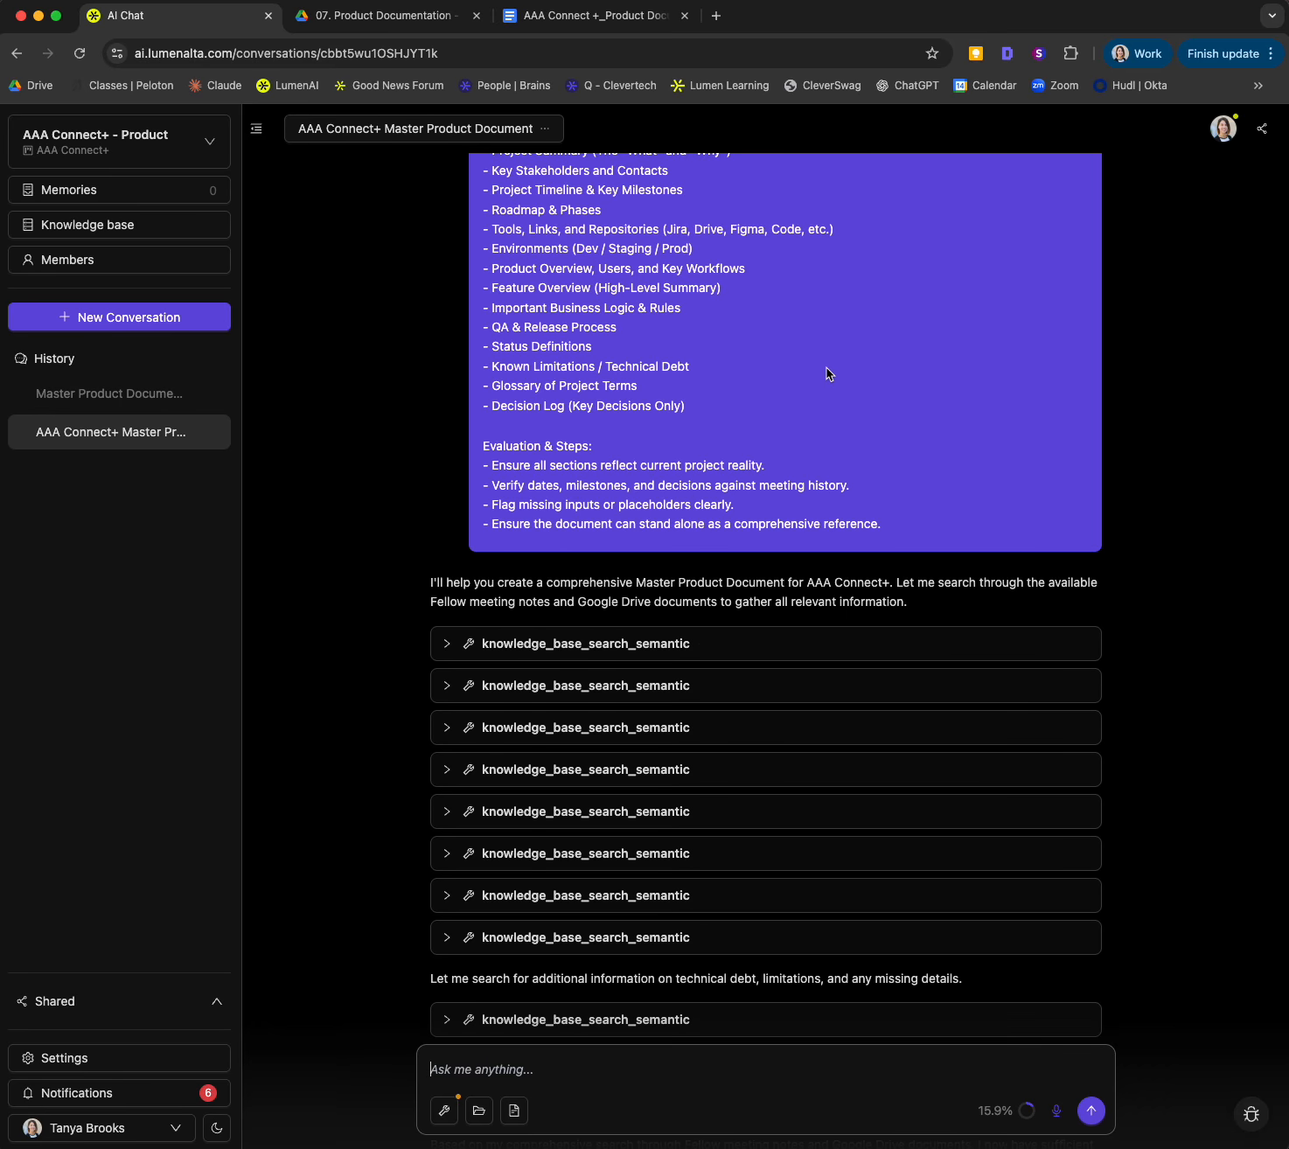
scroll(716, 572, up, 5)
scroll(715, 573, down, 6)
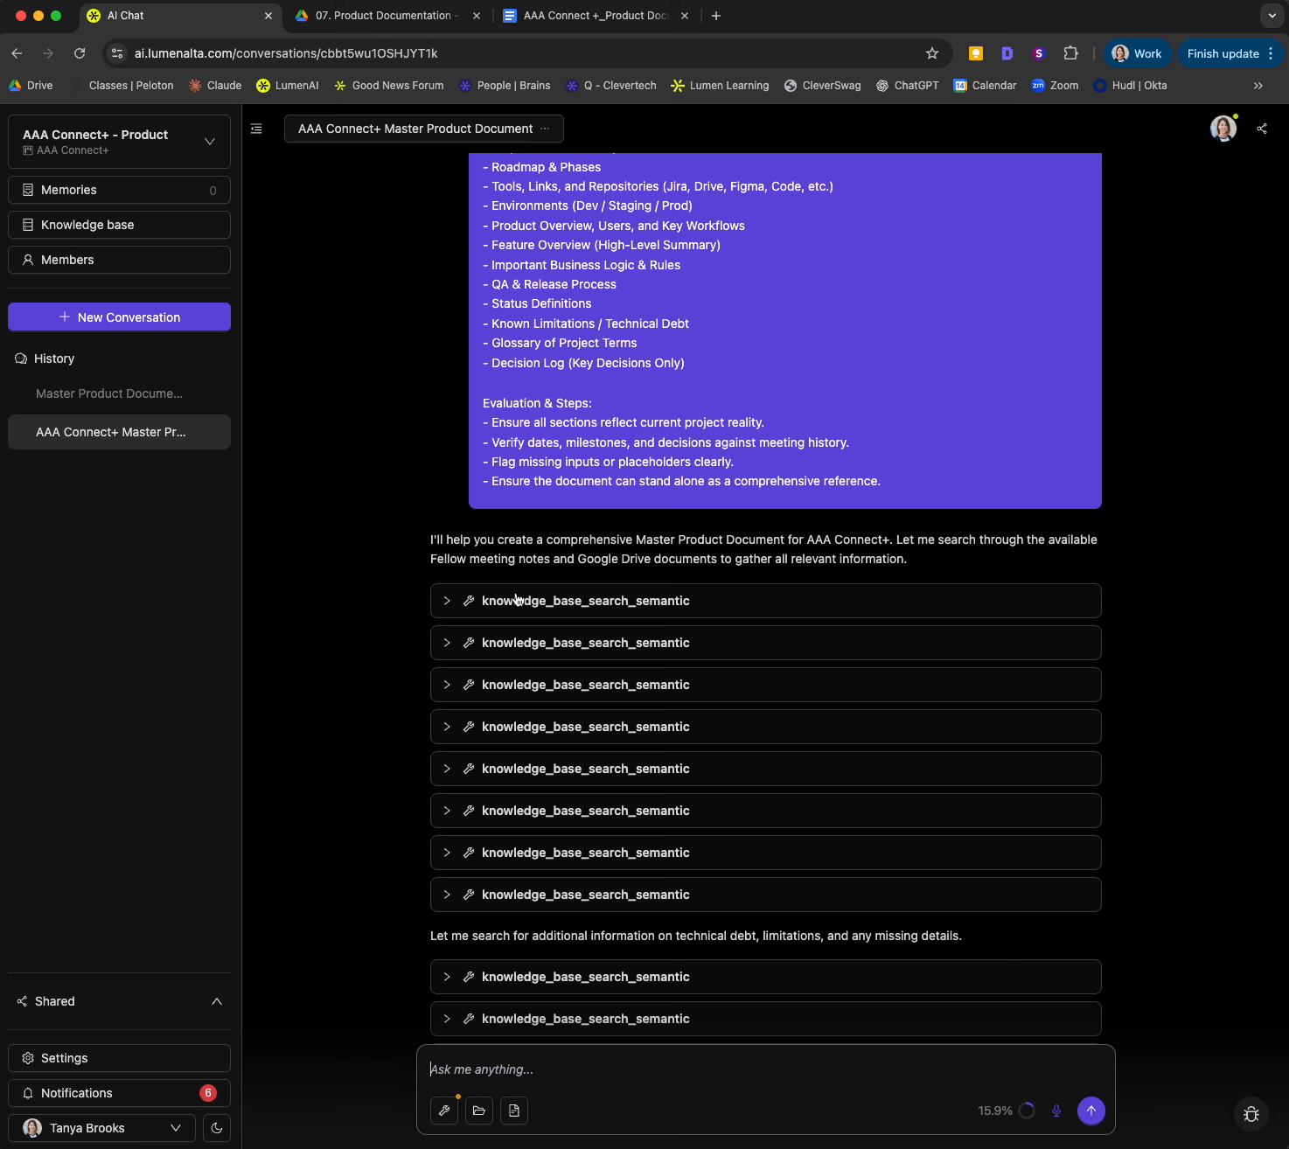
scroll(504, 874, down, 4)
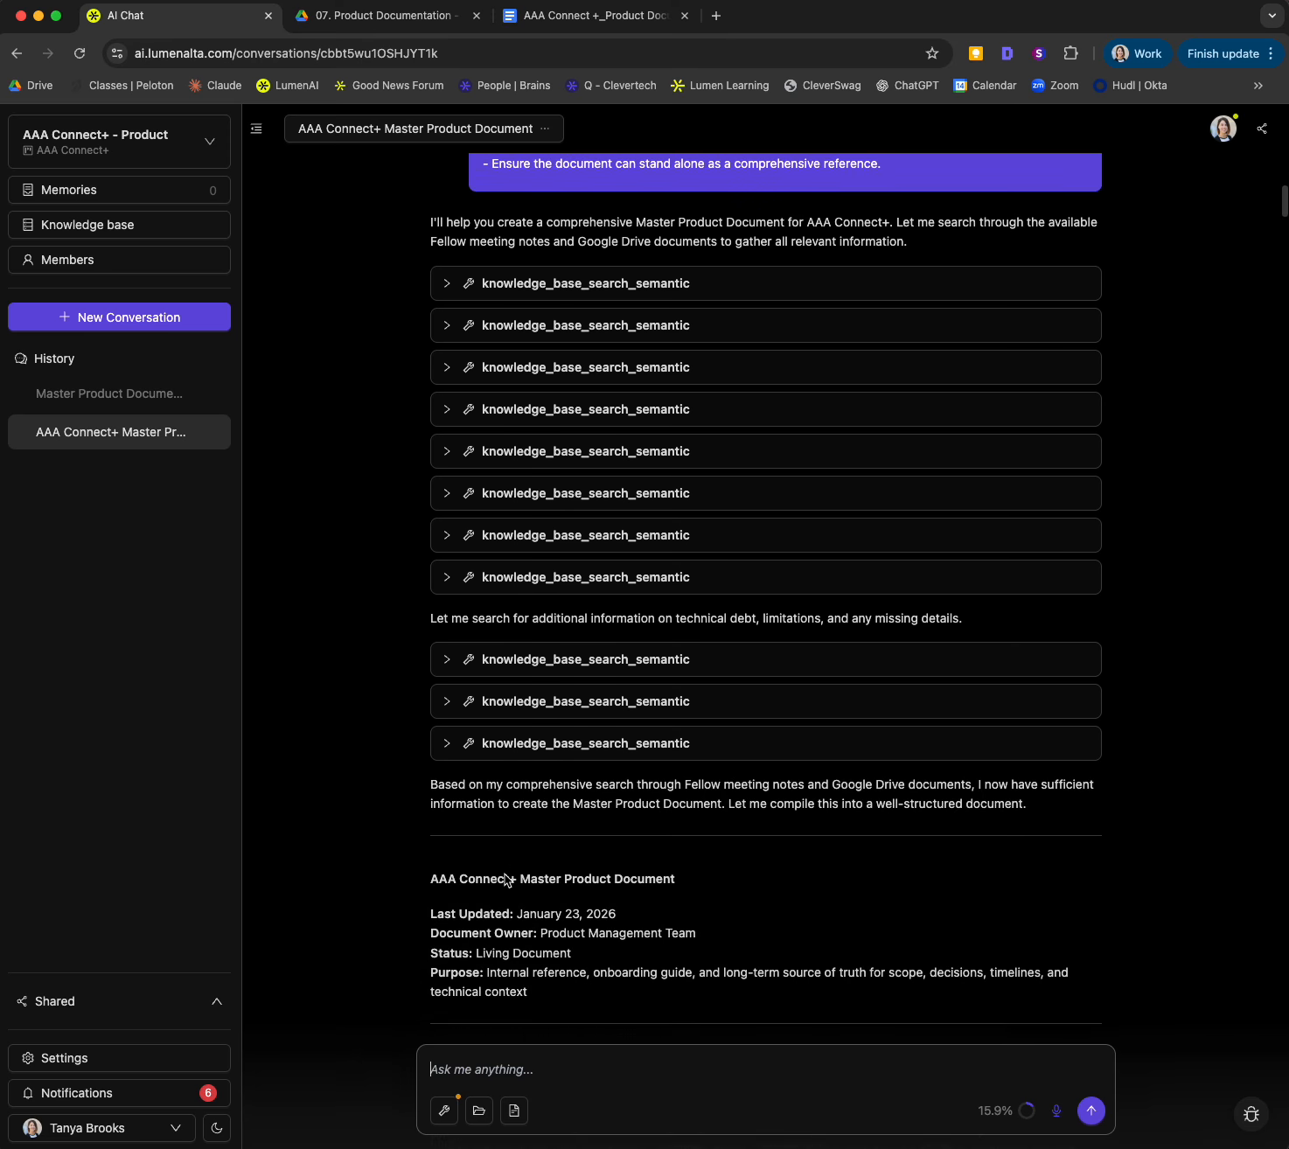
scroll(504, 874, down, 8)
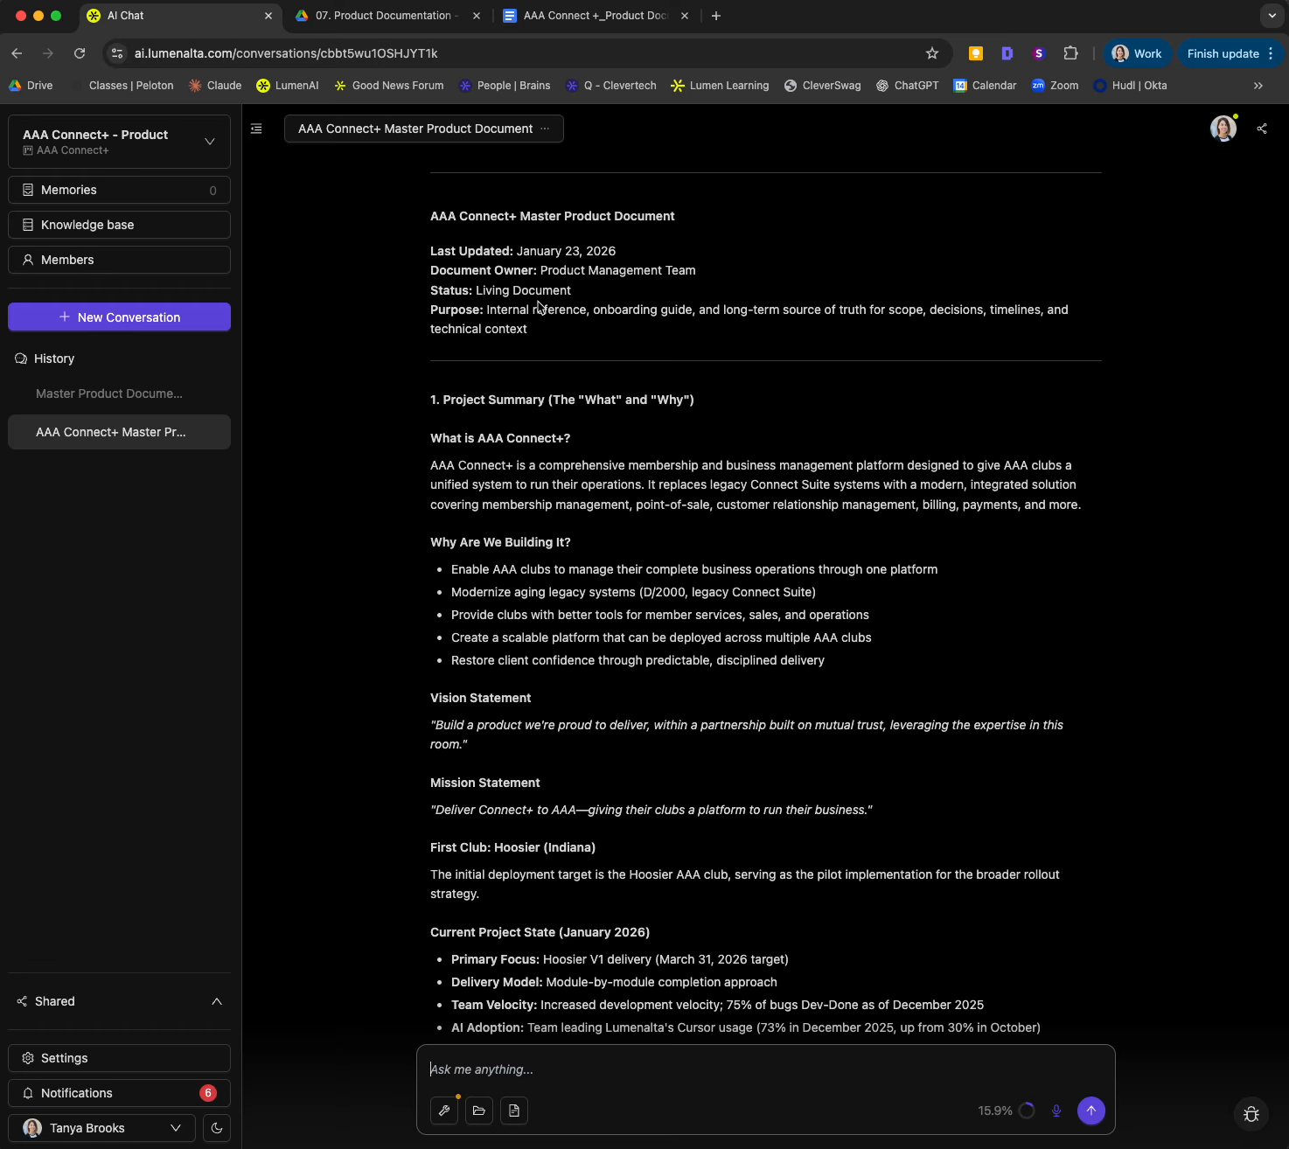
Step: Switch to the AAA Connect+ product documentation in Google Docs, review its Summary and Project Information sections, and return to the AI chat
click(577, 27)
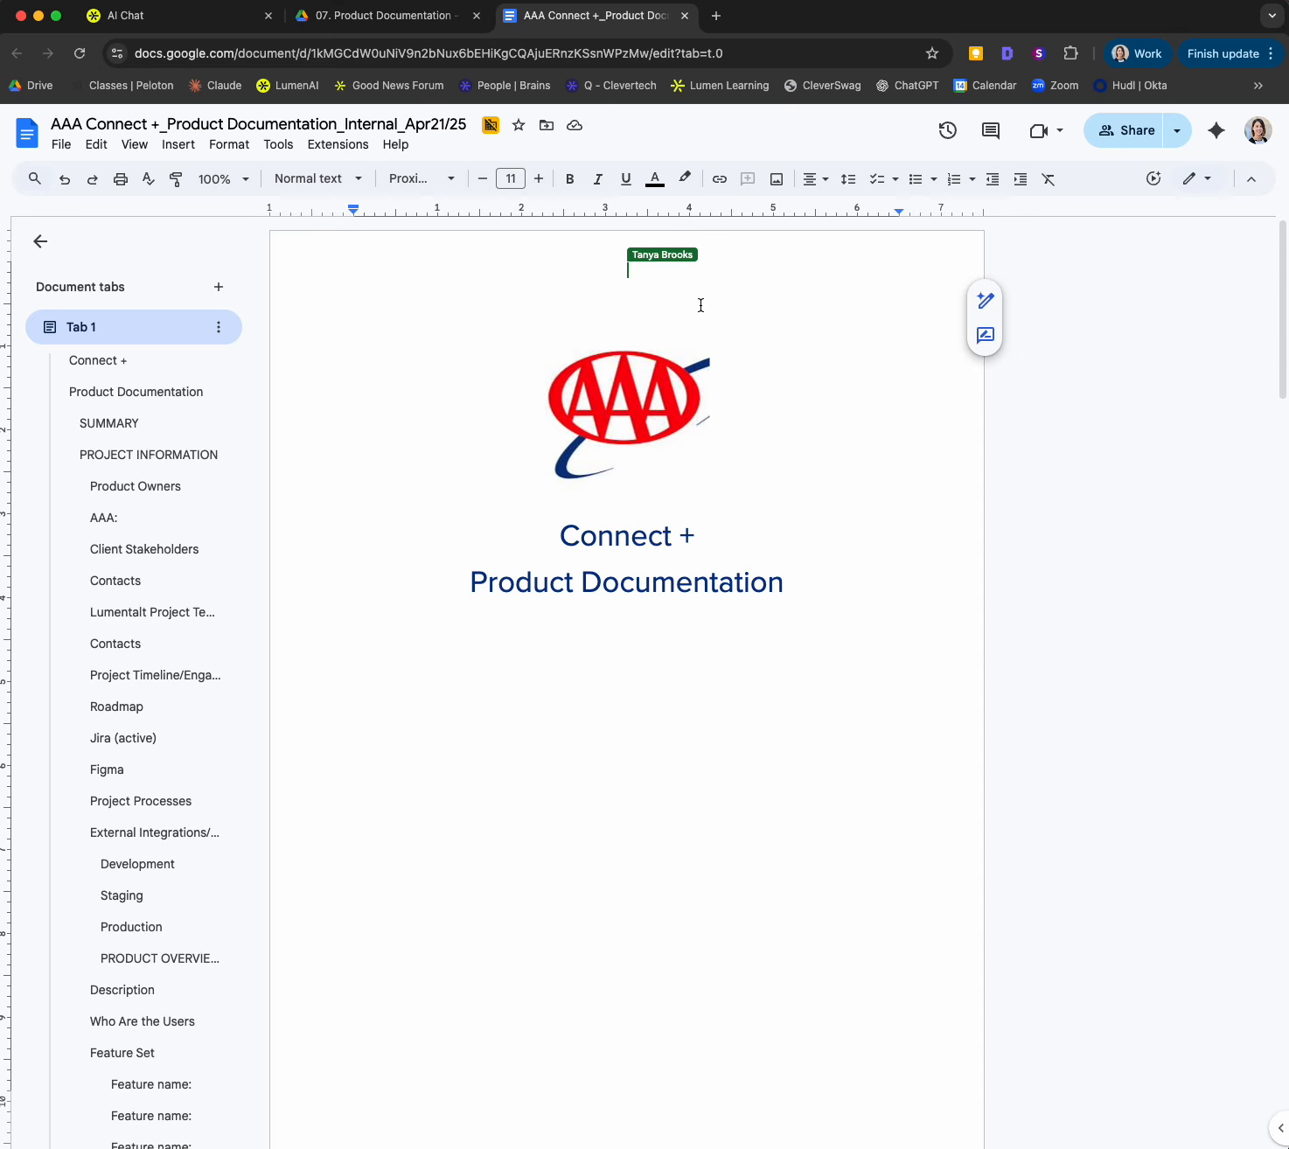
scroll(635, 731, down, 5)
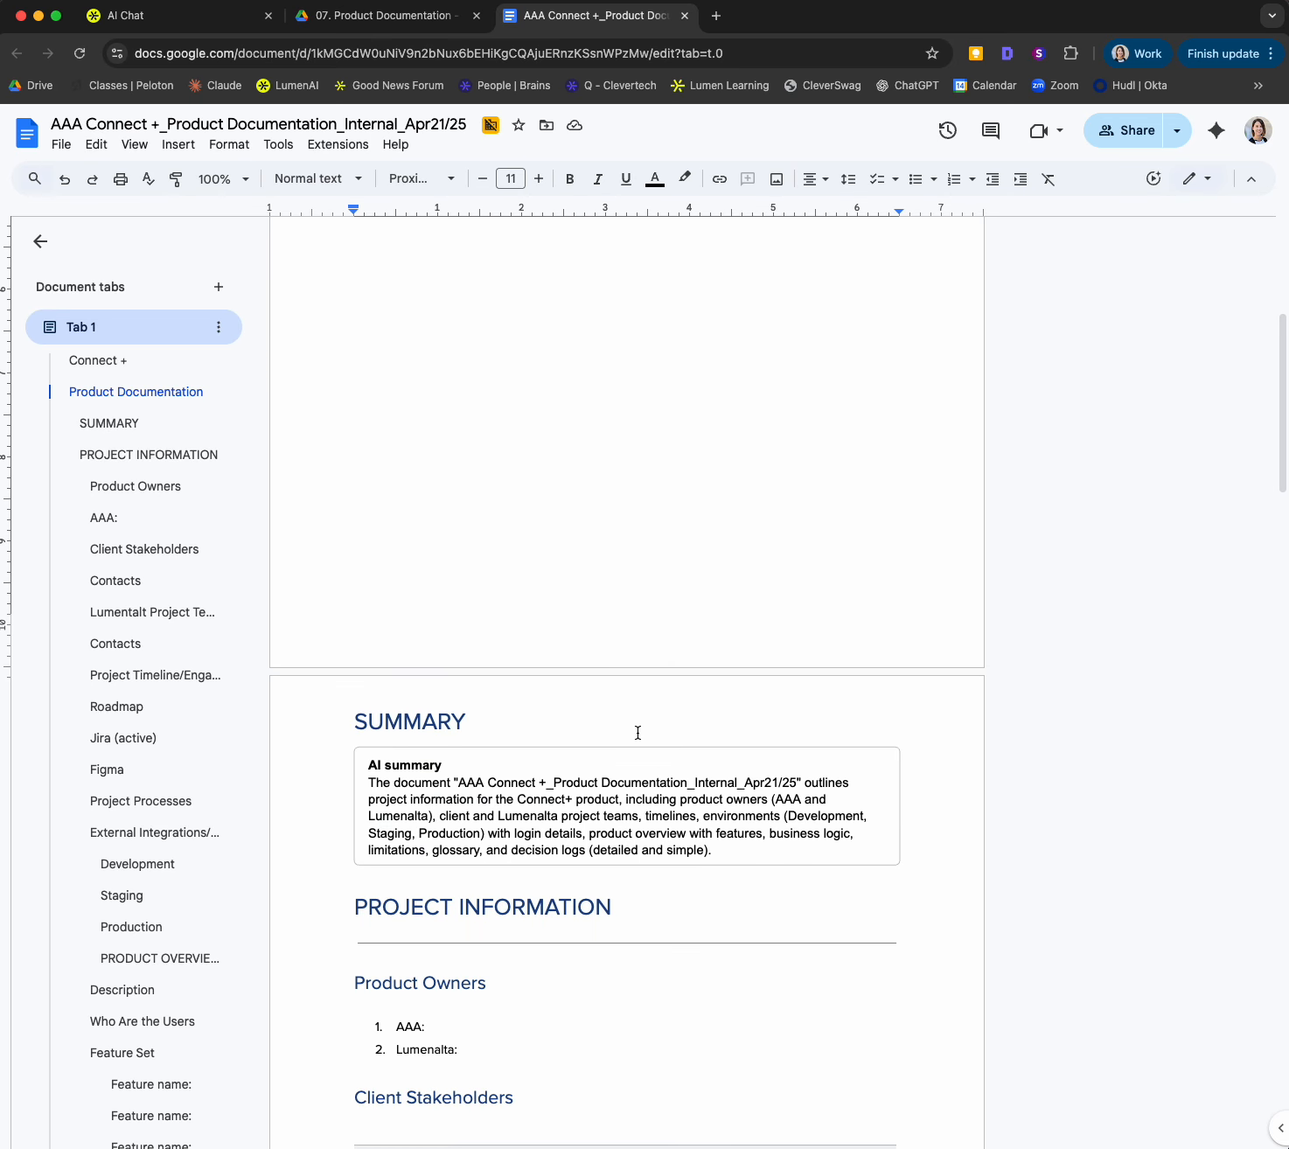
scroll(638, 731, down, 3)
scroll(637, 733, down, 1)
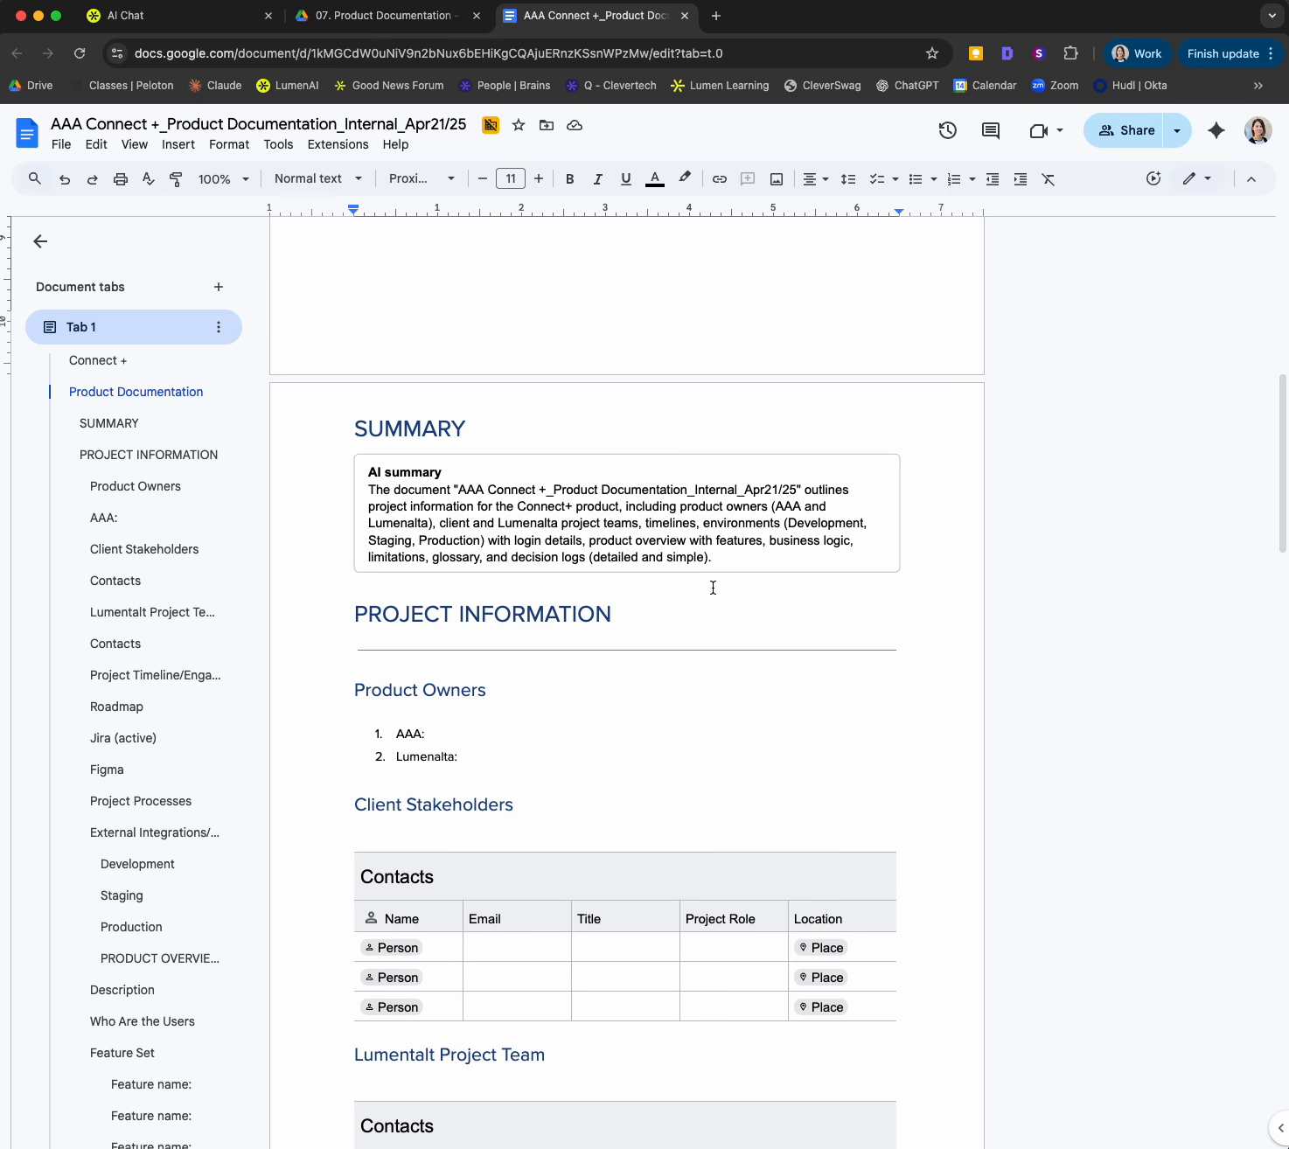
click(203, 19)
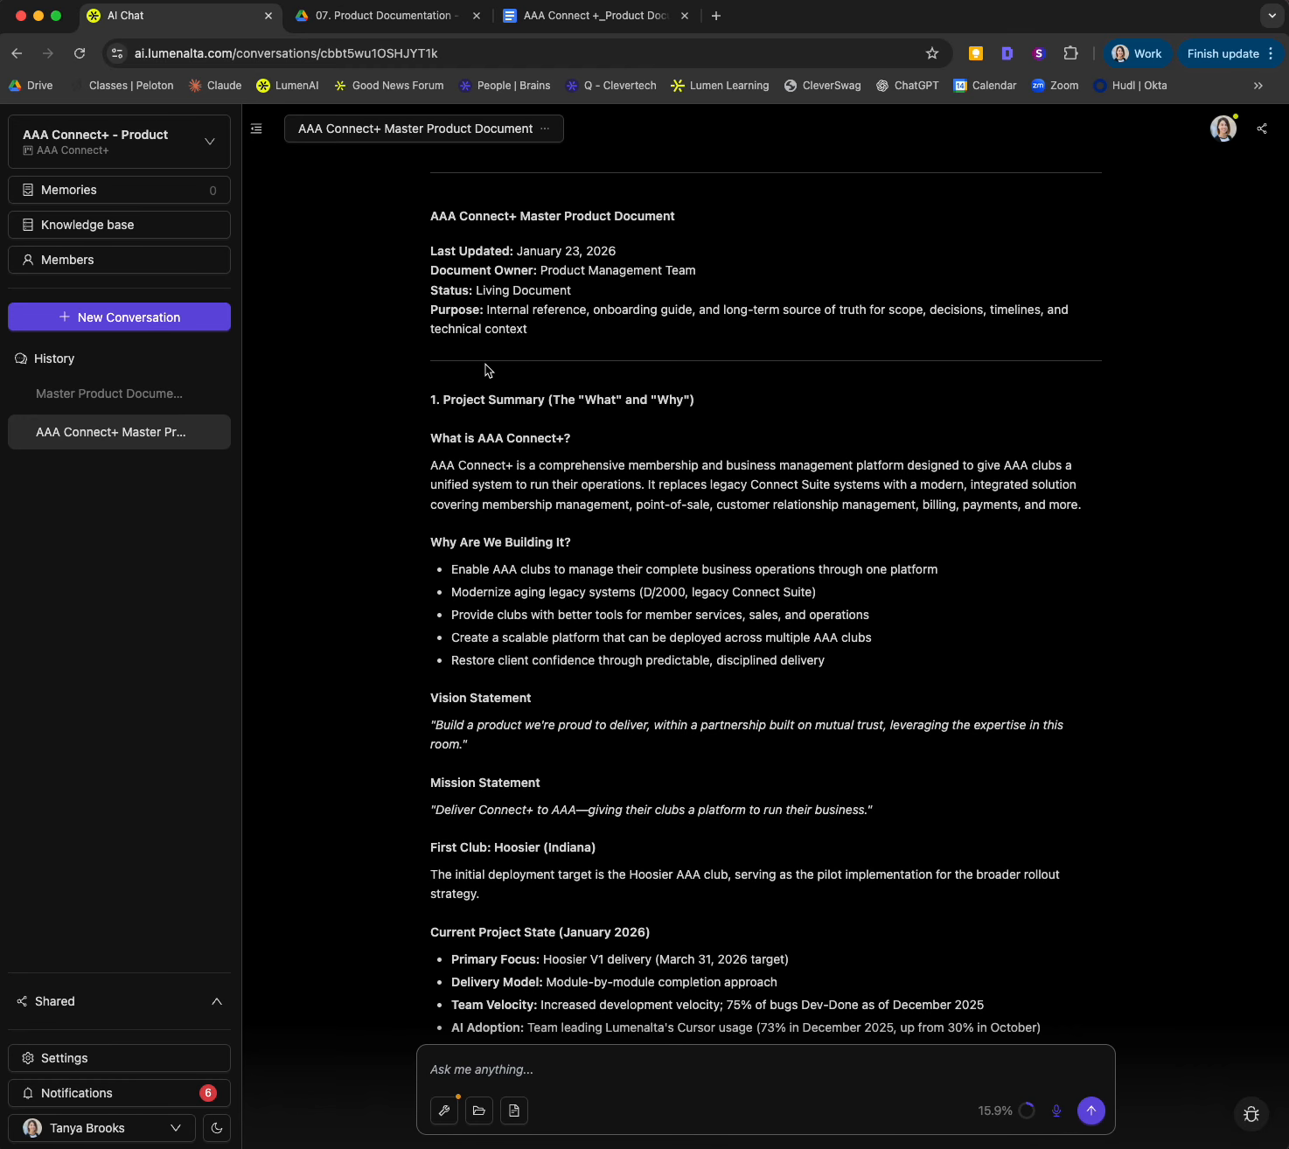
Step: Copy the generated Project Summary text from "What is AAA Connect+?" through the Mission Statement and switch to the product documentation in Google Docs
scroll(486, 365, down, 1)
scroll(480, 365, up, 1)
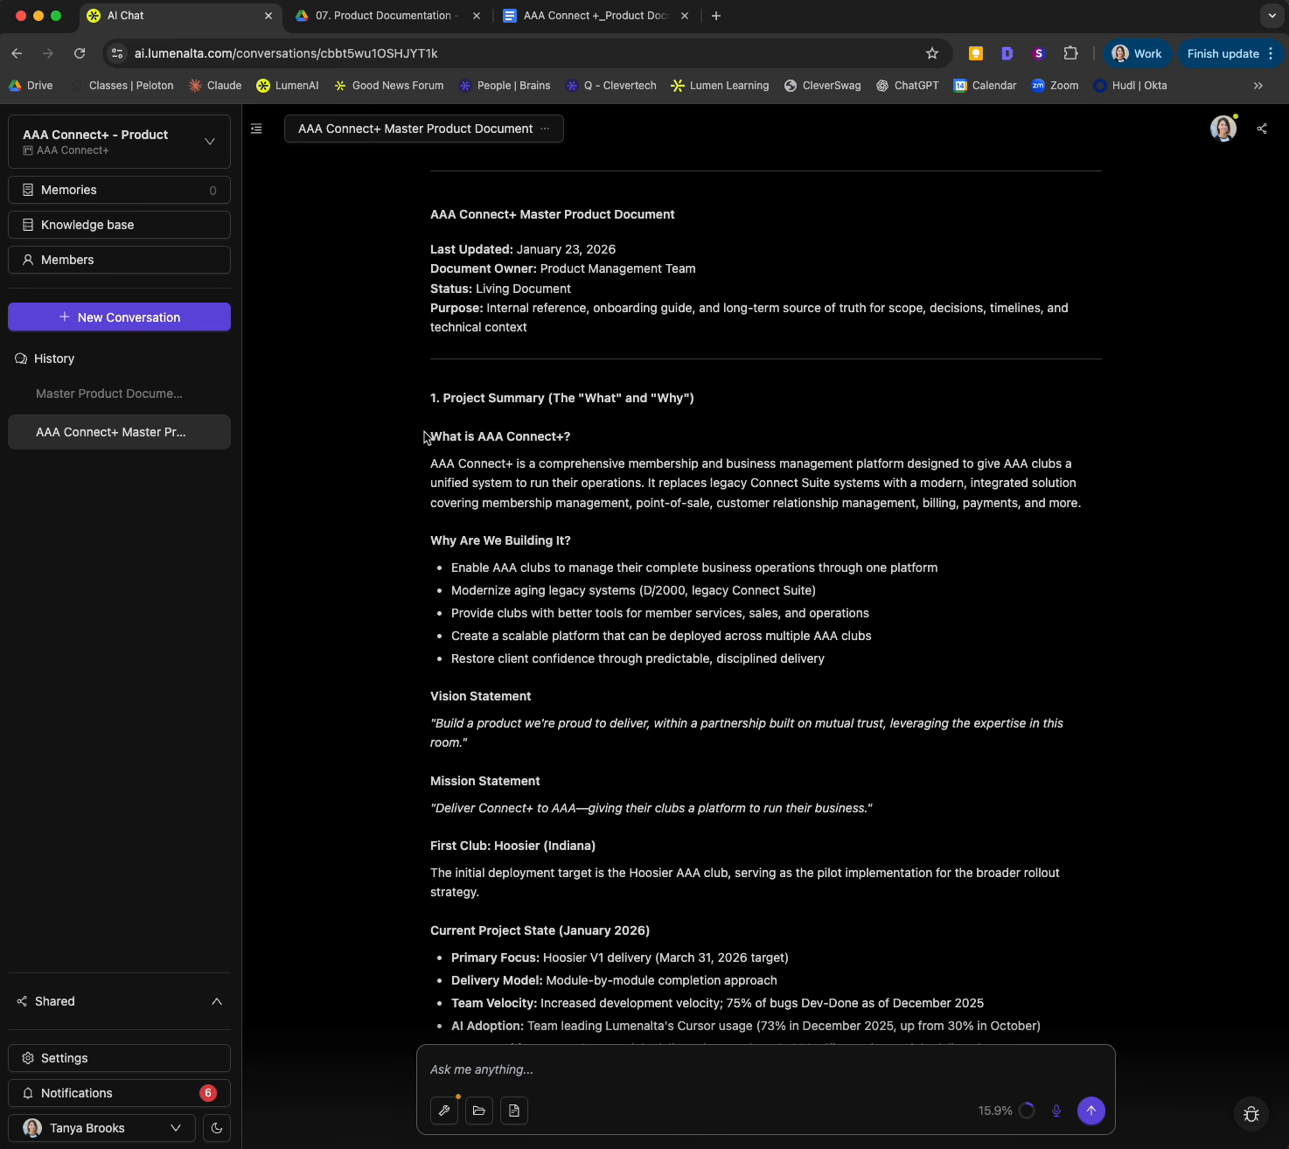
drag(567, 563, 941, 805)
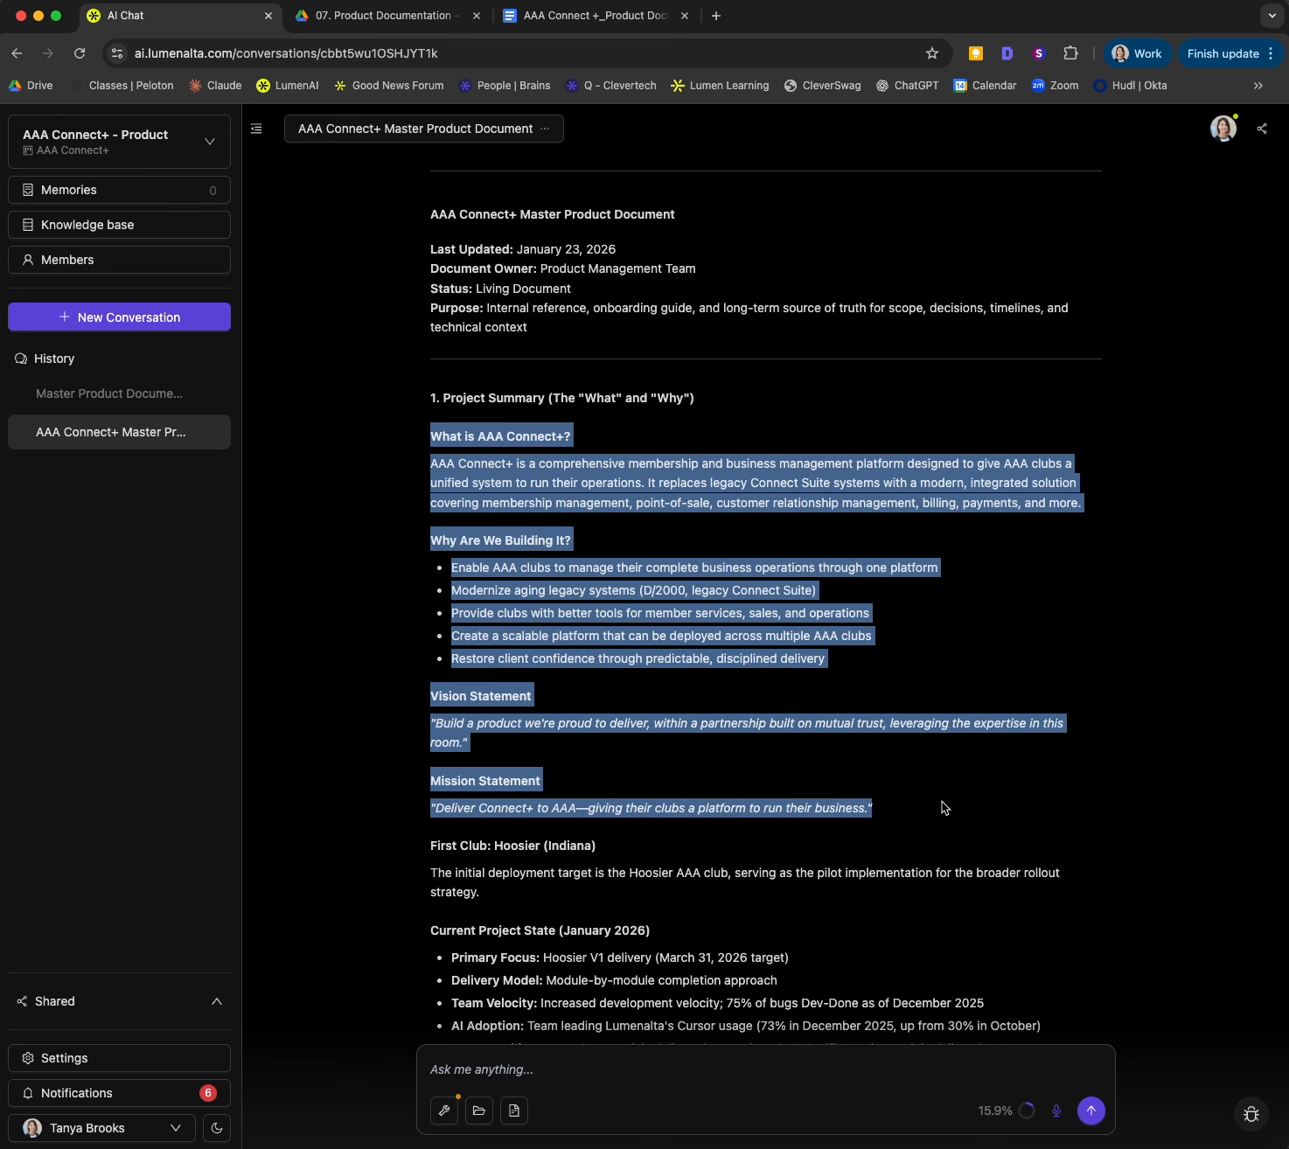
right_click(553, 628)
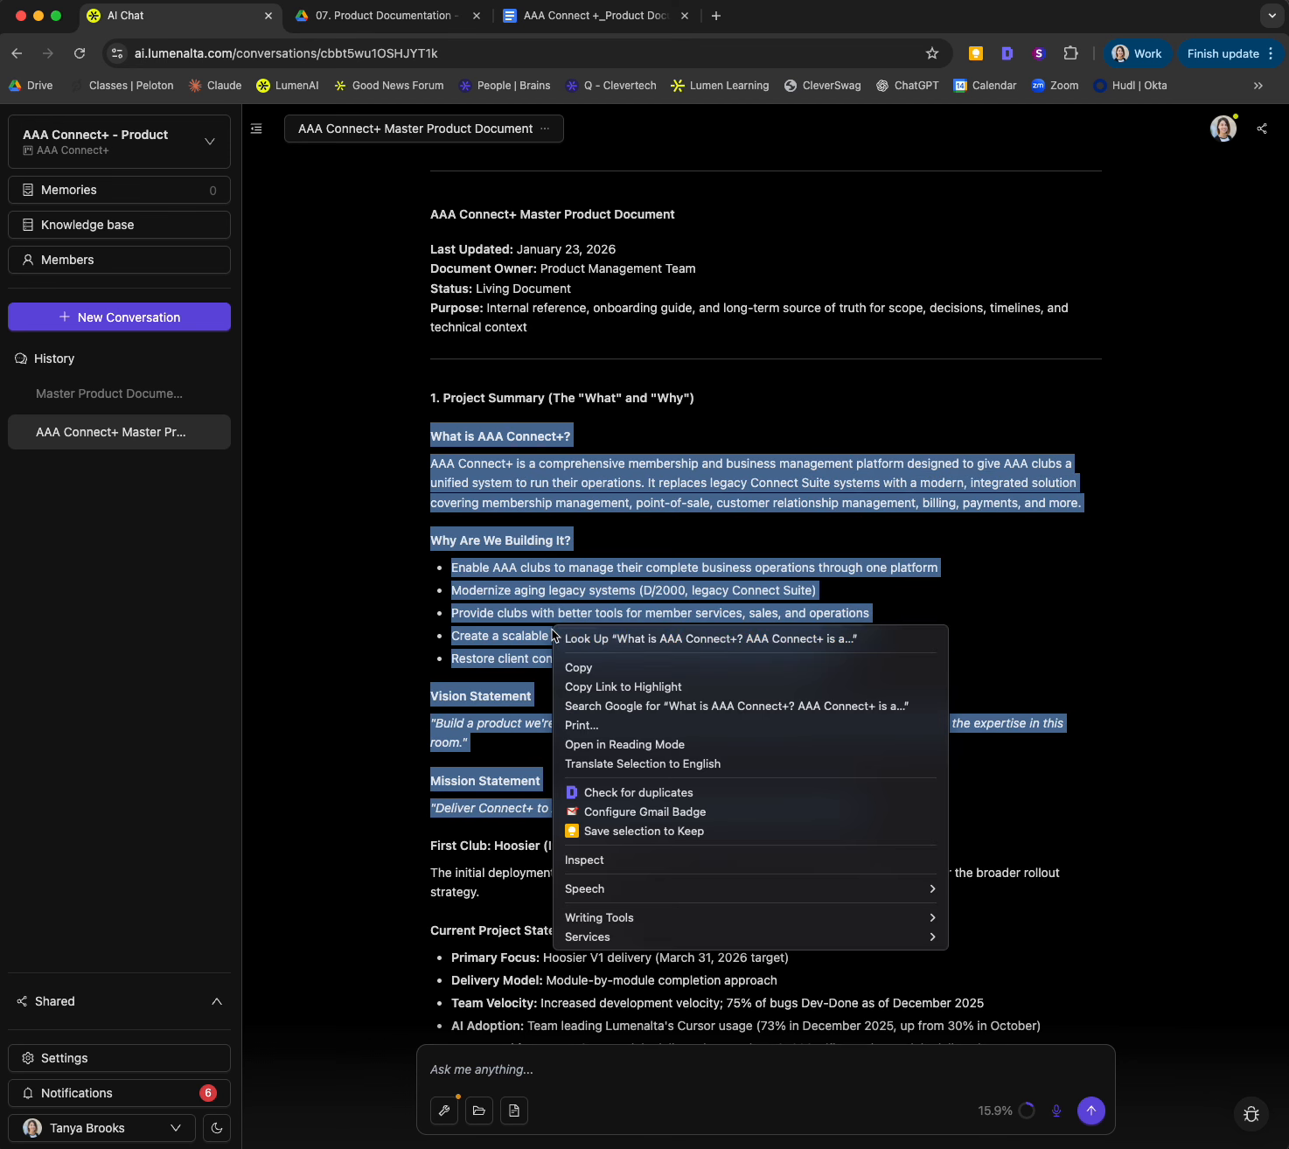
click(651, 668)
click(551, 19)
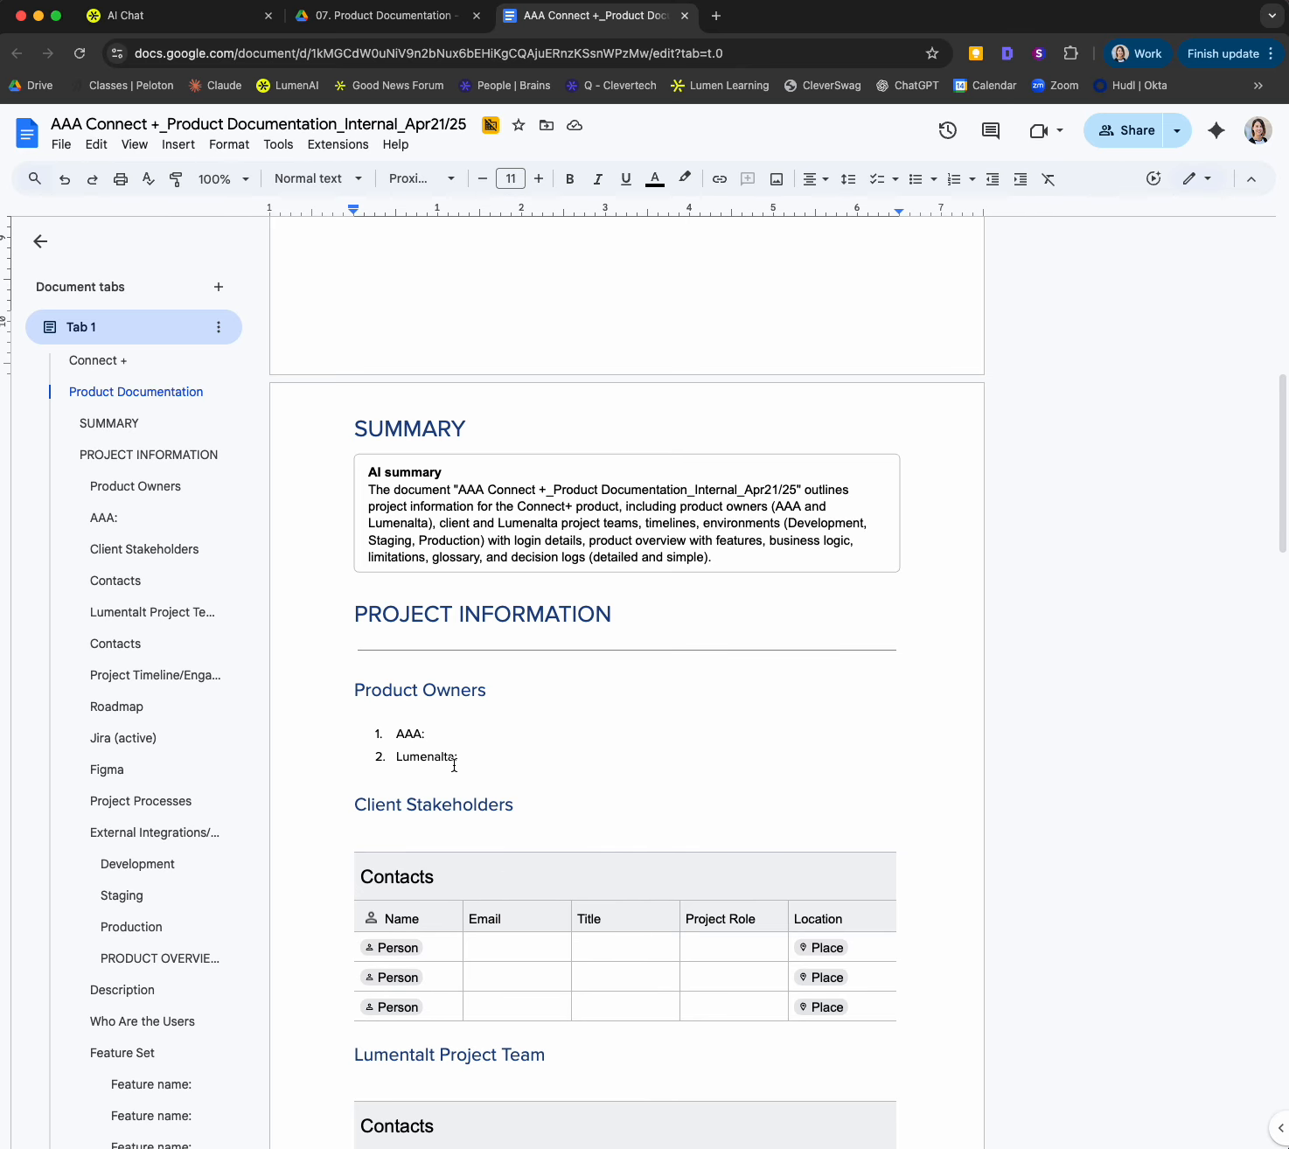
Step: Try to replace the AI summary text in the SUMMARY section with the copied text, keeping its source formatting
click(727, 564)
drag(727, 566, 356, 476)
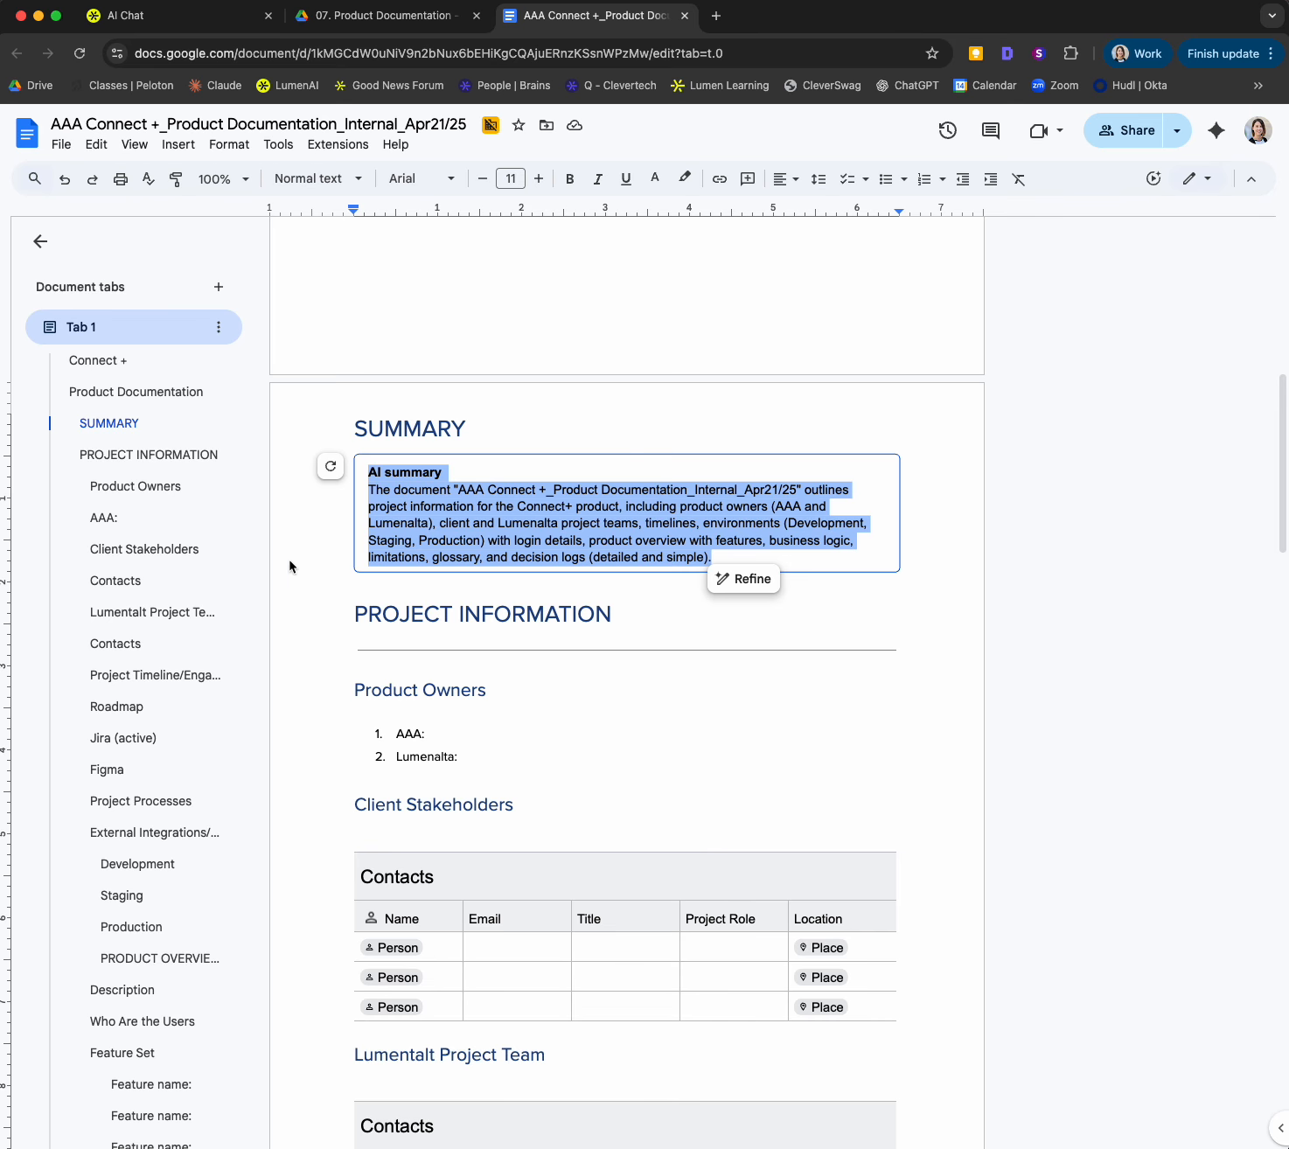
key(super+v)
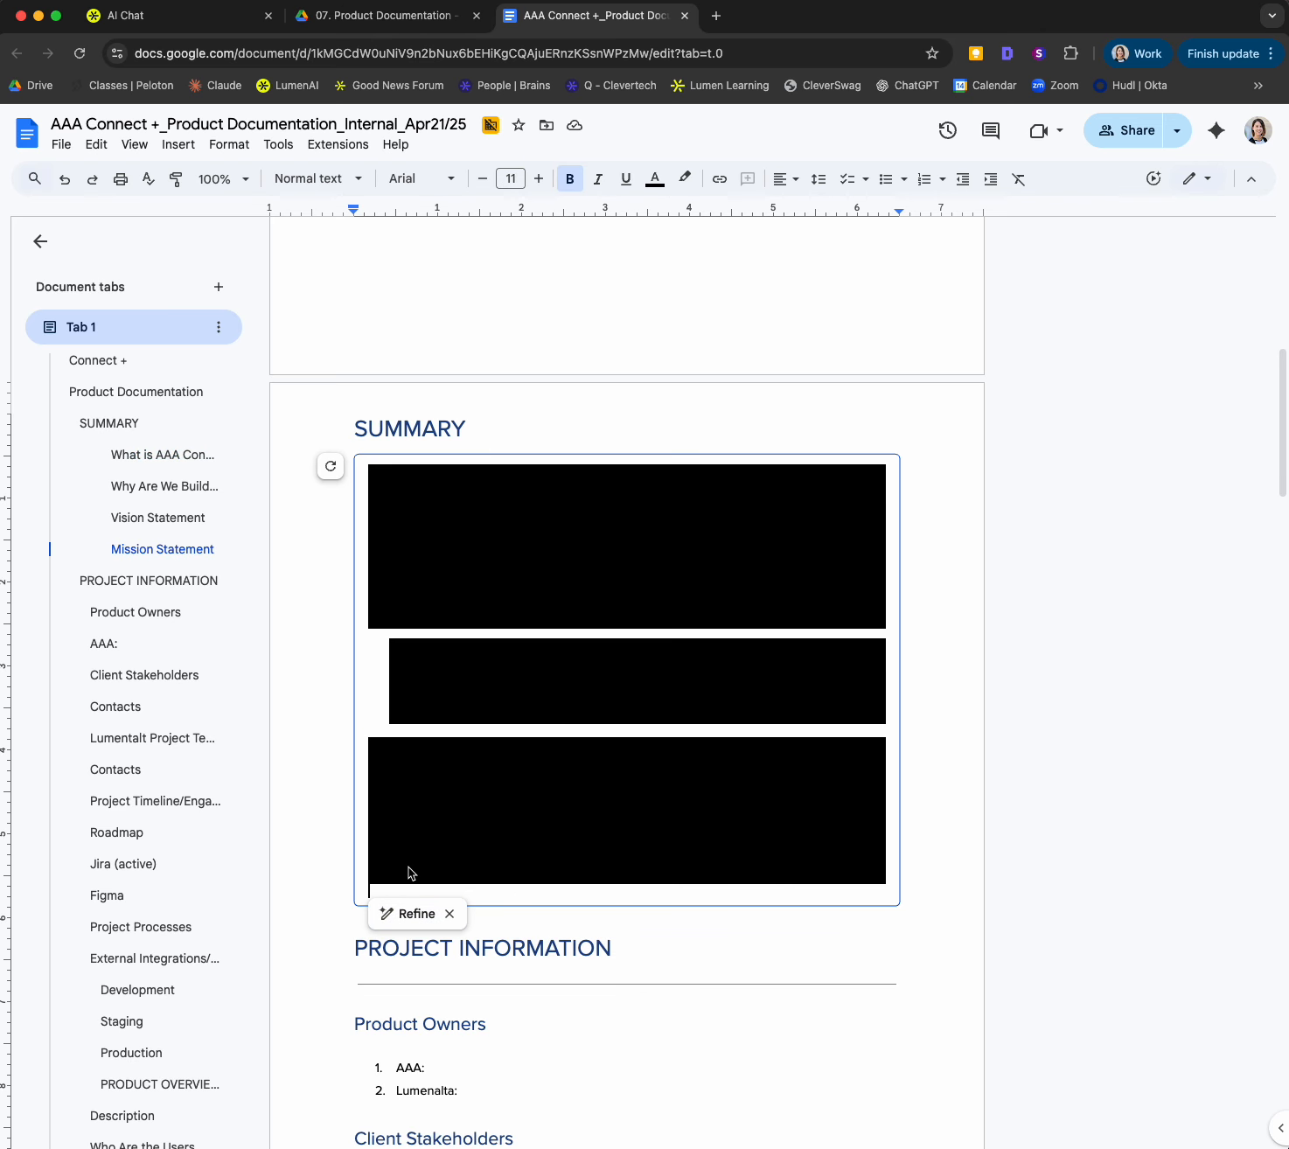
Step: Undo the formatted paste and replace the AI summary text with the copied project summary without formatting
drag(381, 897, 378, 490)
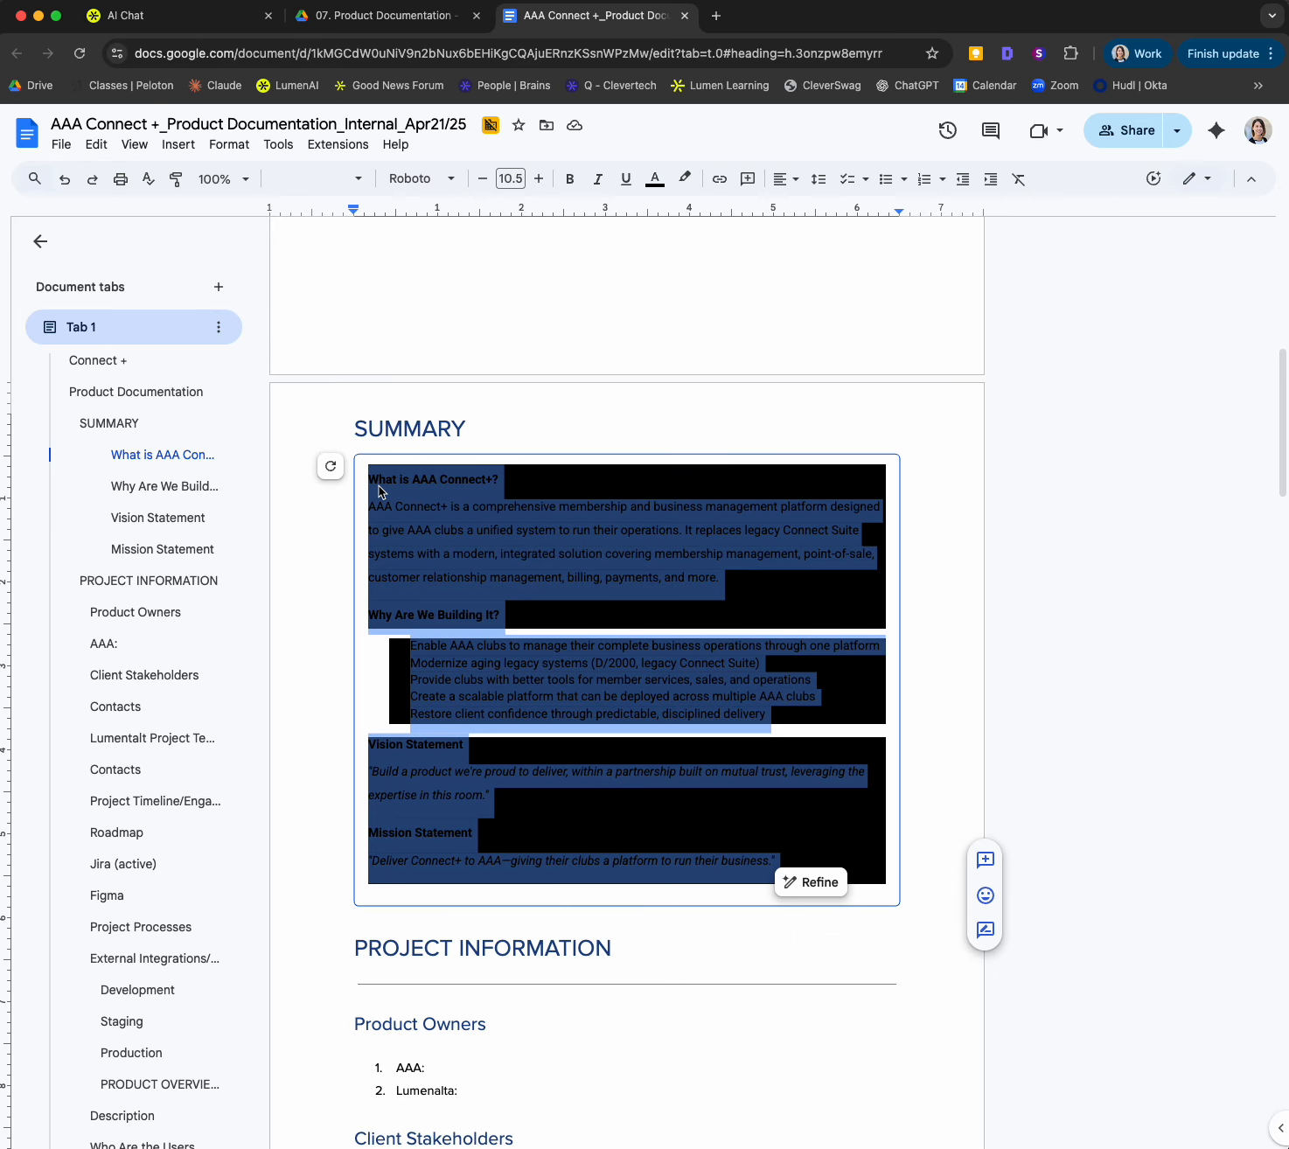
right_click(400, 492)
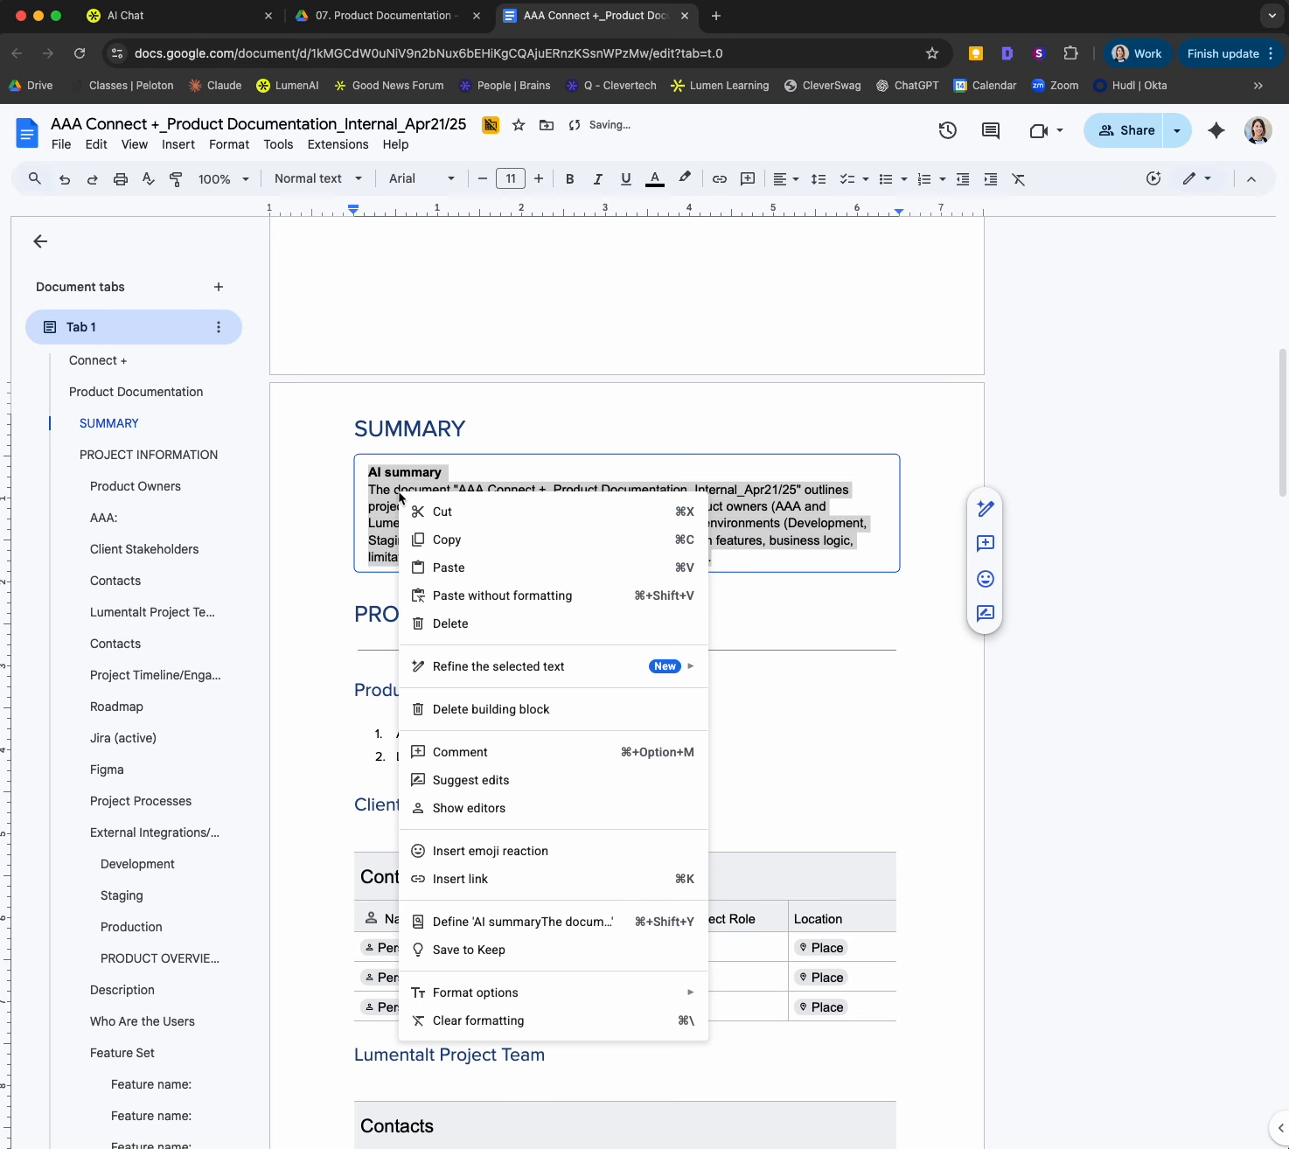
click(496, 607)
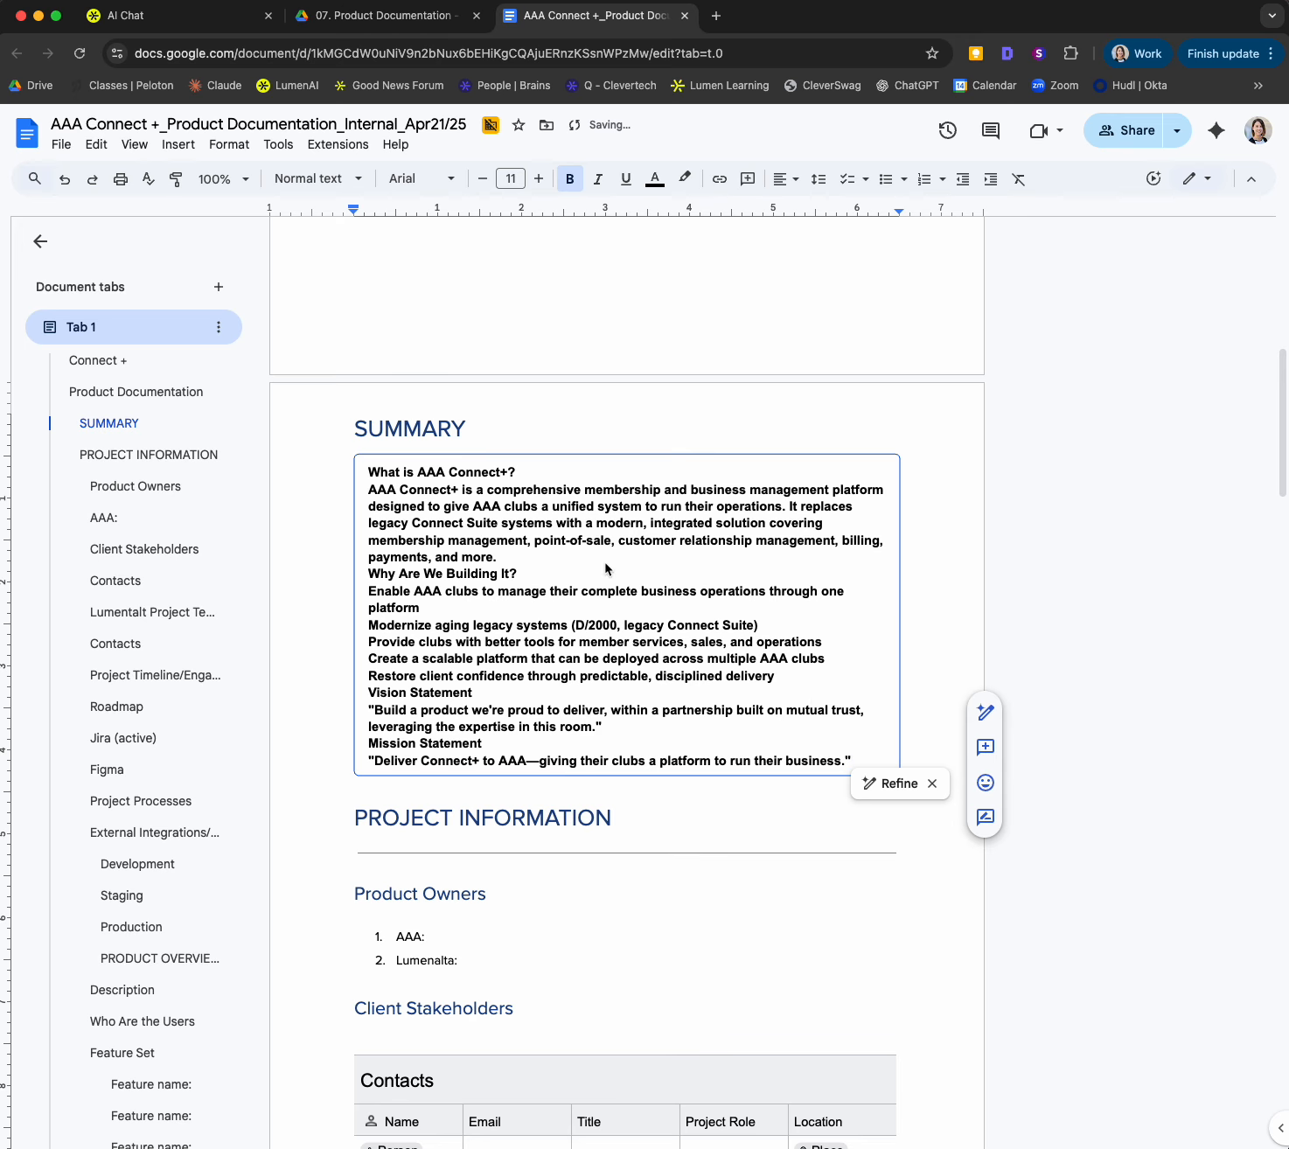
Step: Remove the bold from the paragraph under "What is AAA Connect+?" and insert a blank line before "Why Are We Building It?"
click(513, 474)
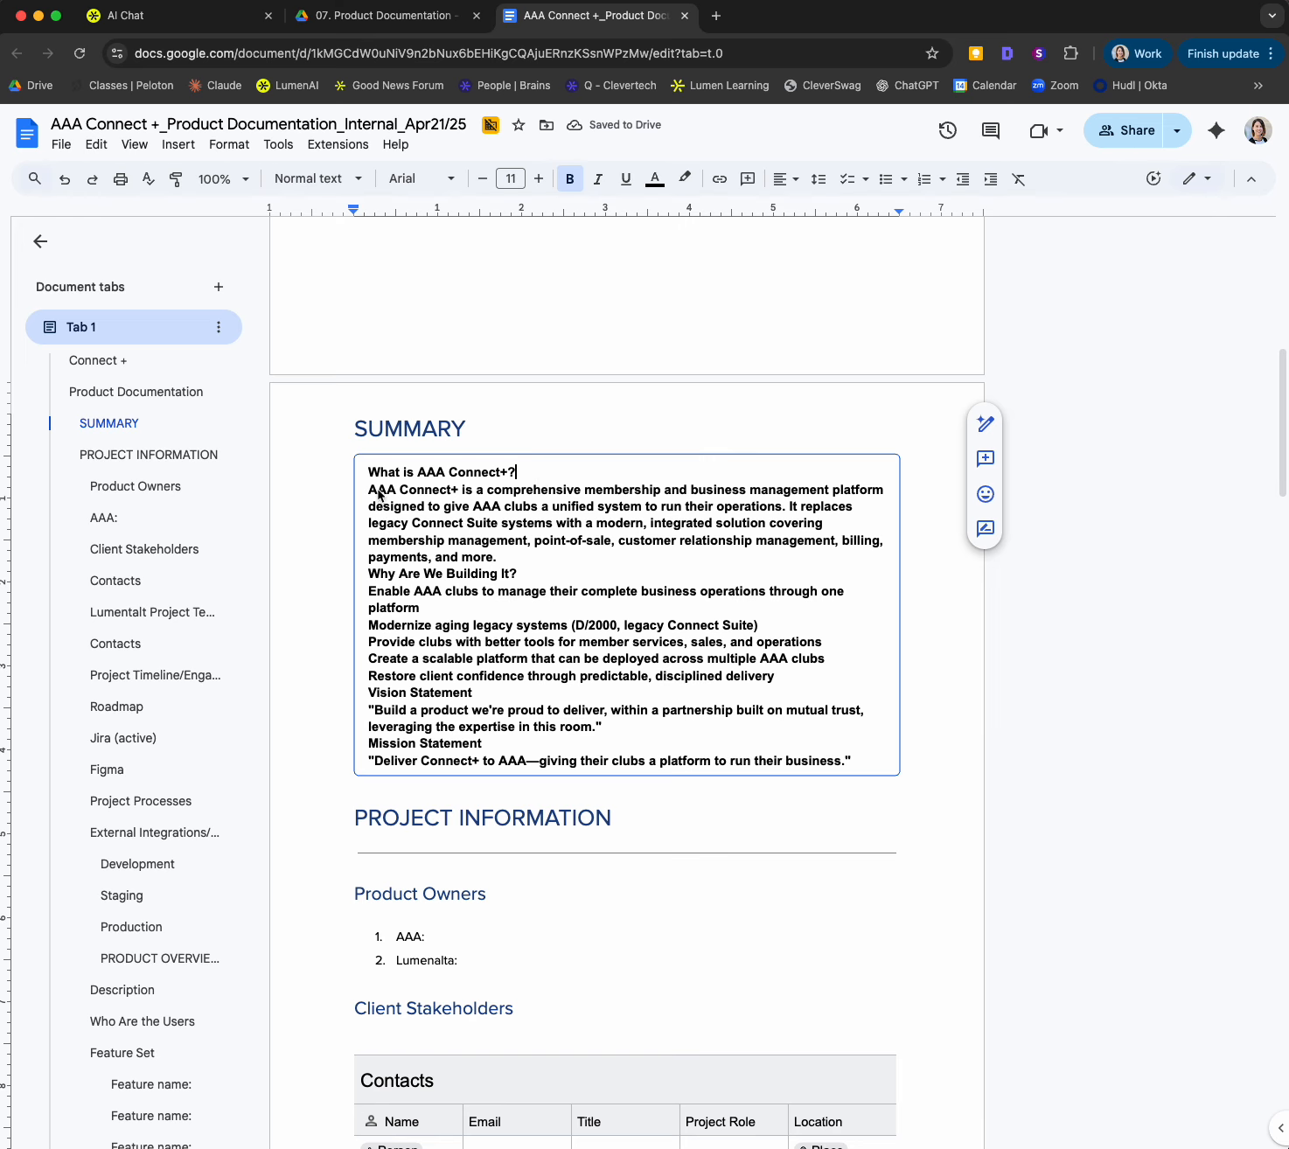
drag(378, 495, 528, 564)
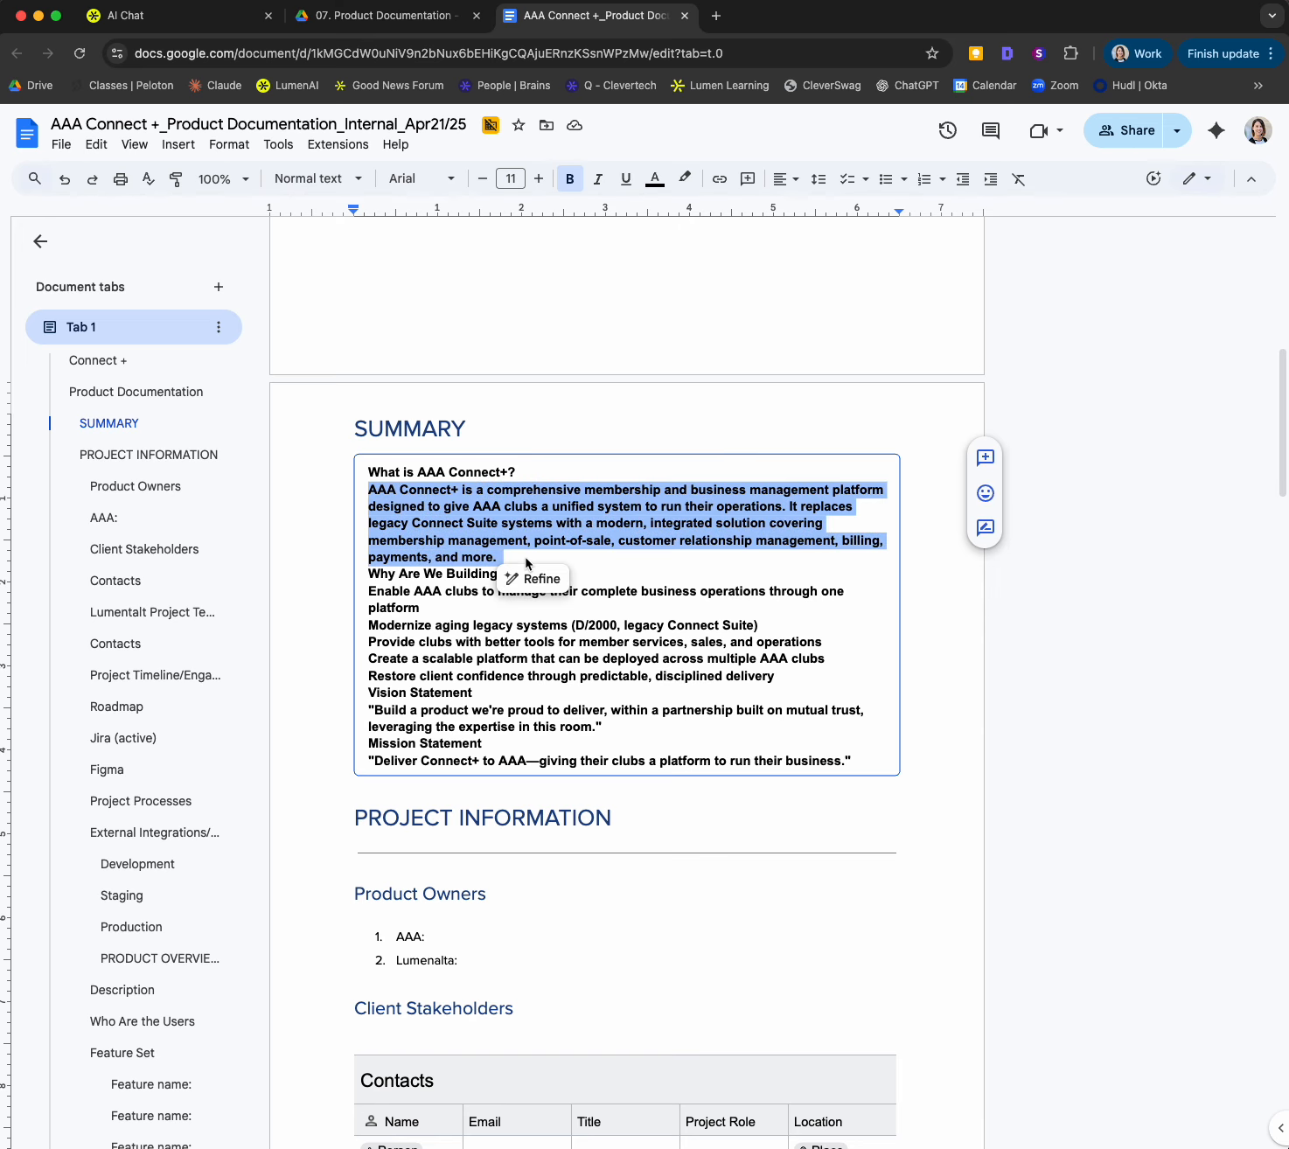
key(super+b)
click(481, 553)
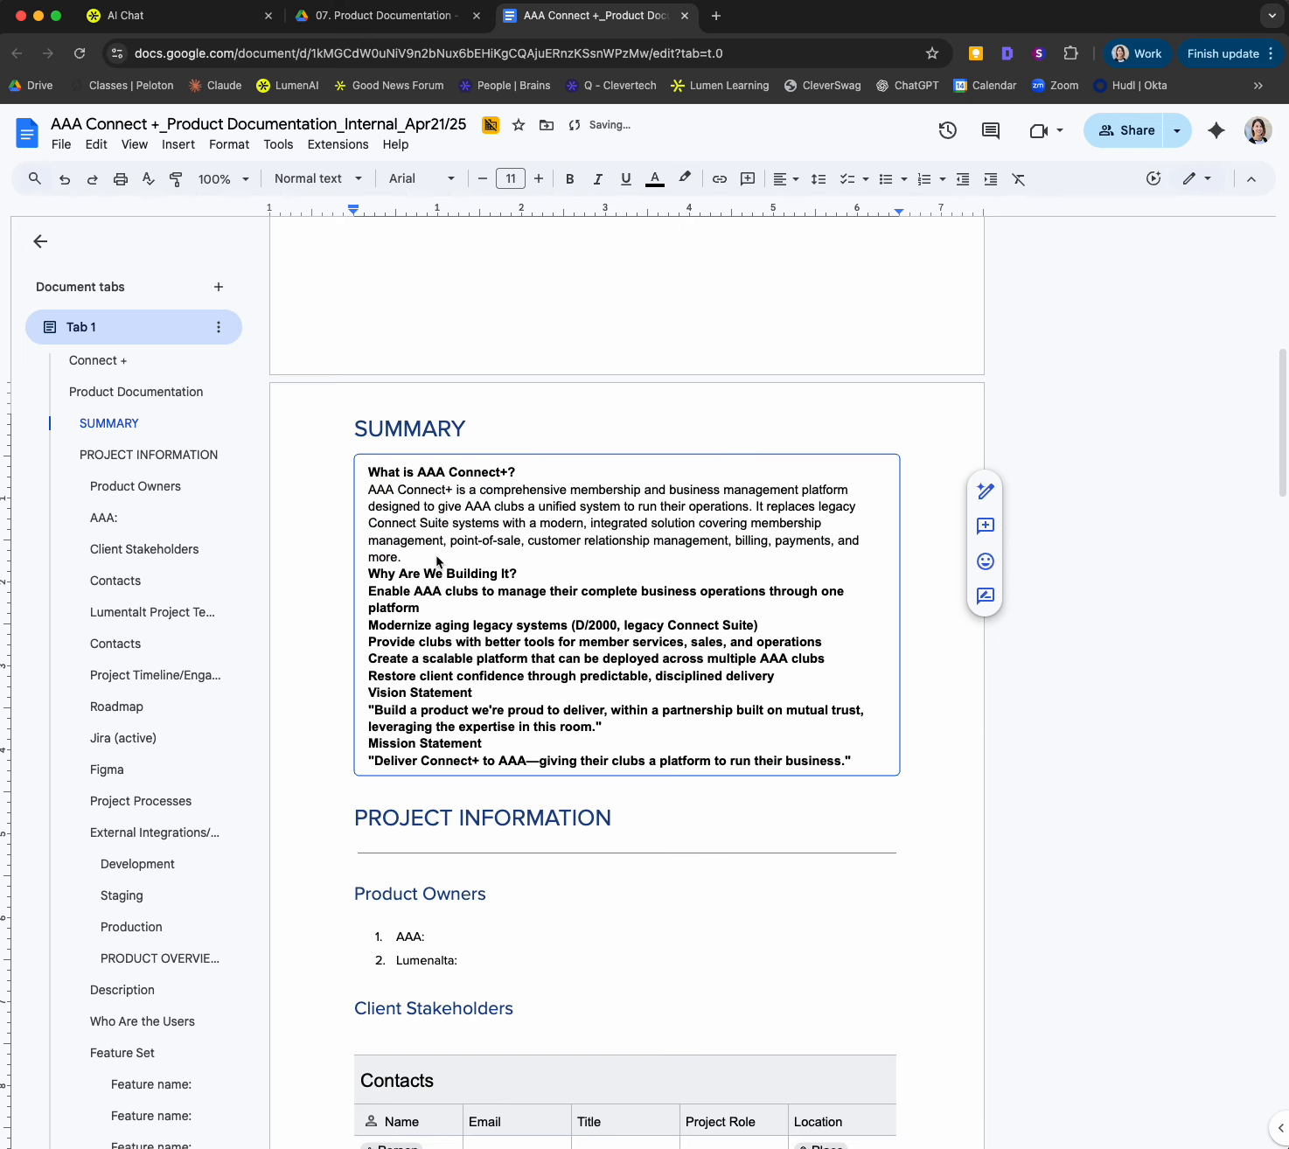
key(Return)
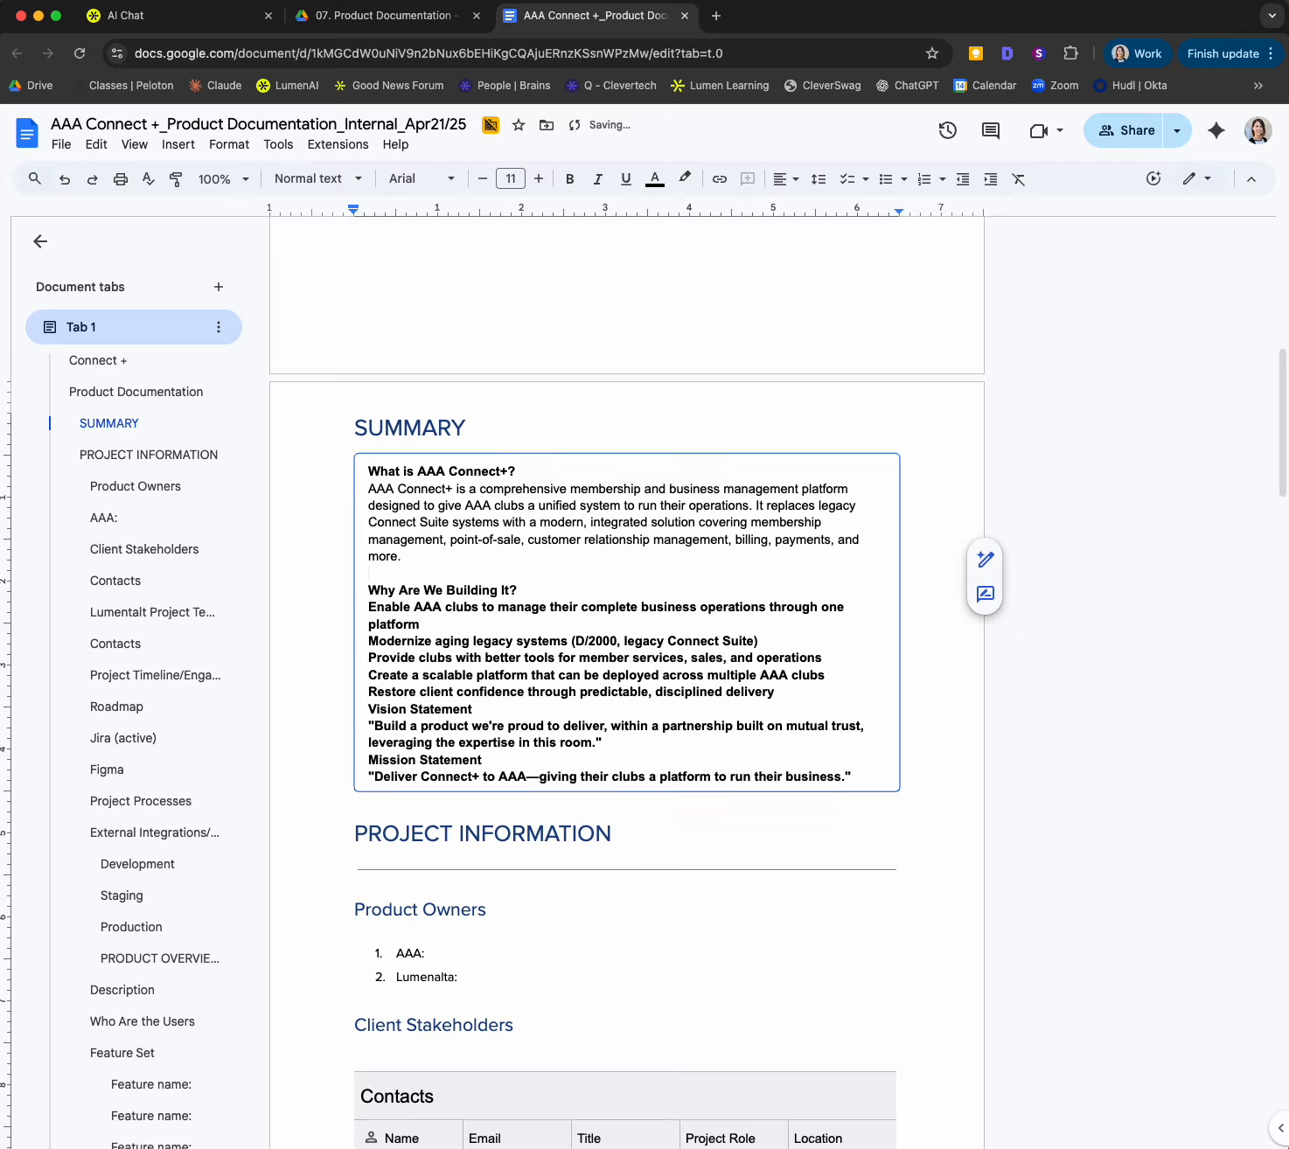
click(407, 490)
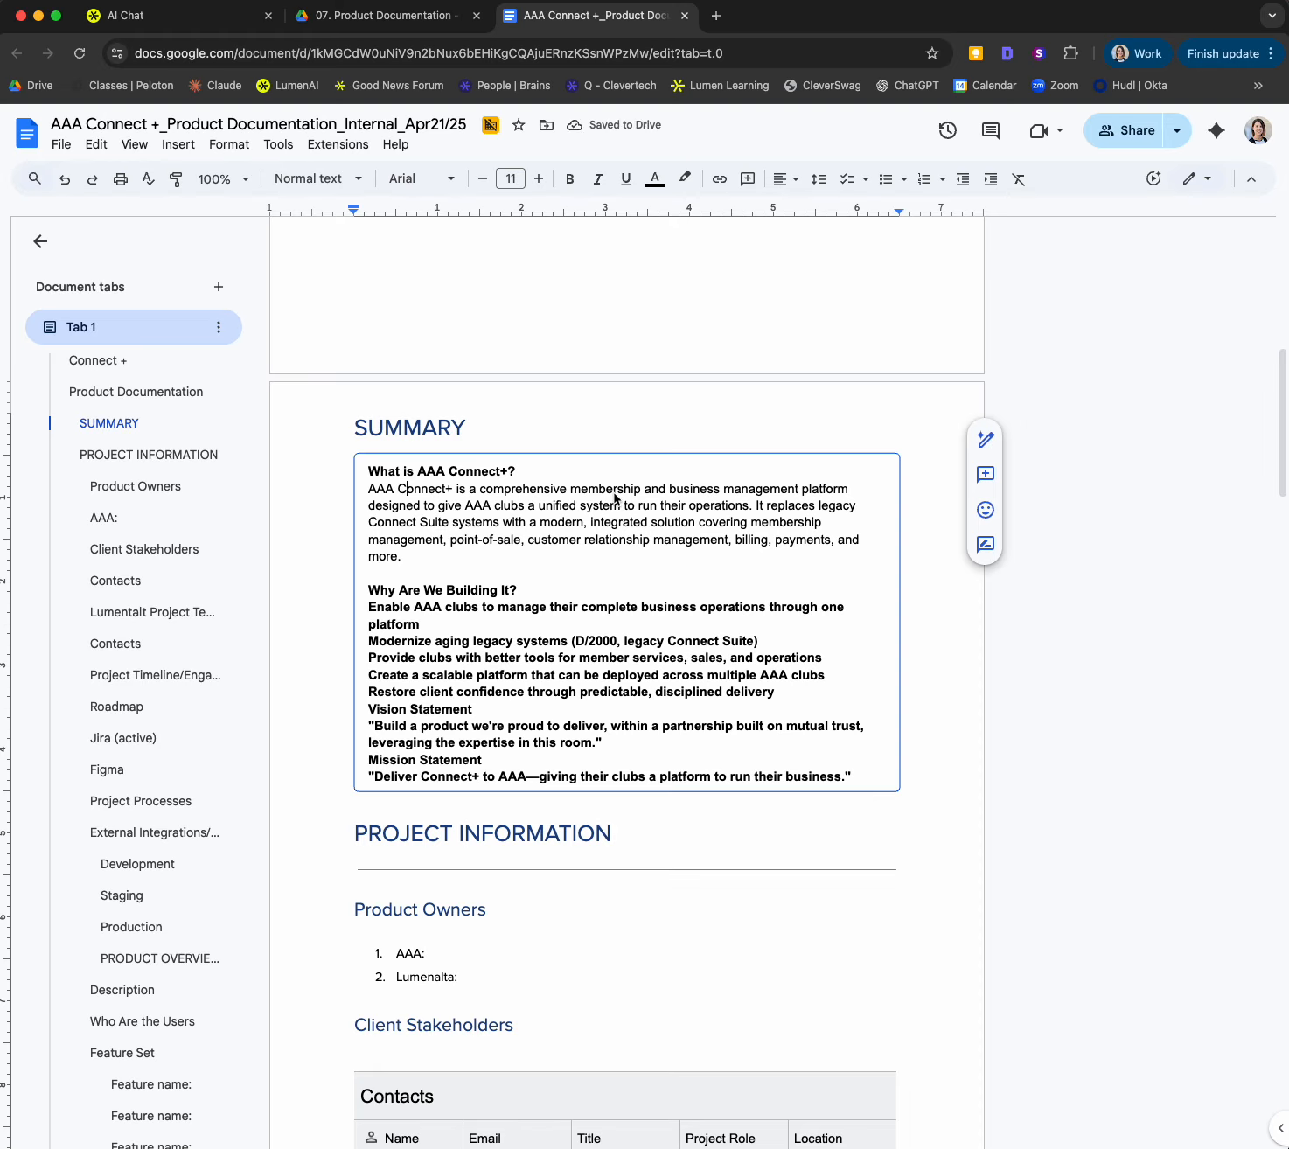
Step: Compare the pasted summary in Google Docs with the generated AAA Connect+ Master Product Document in the AI chat
click(140, 16)
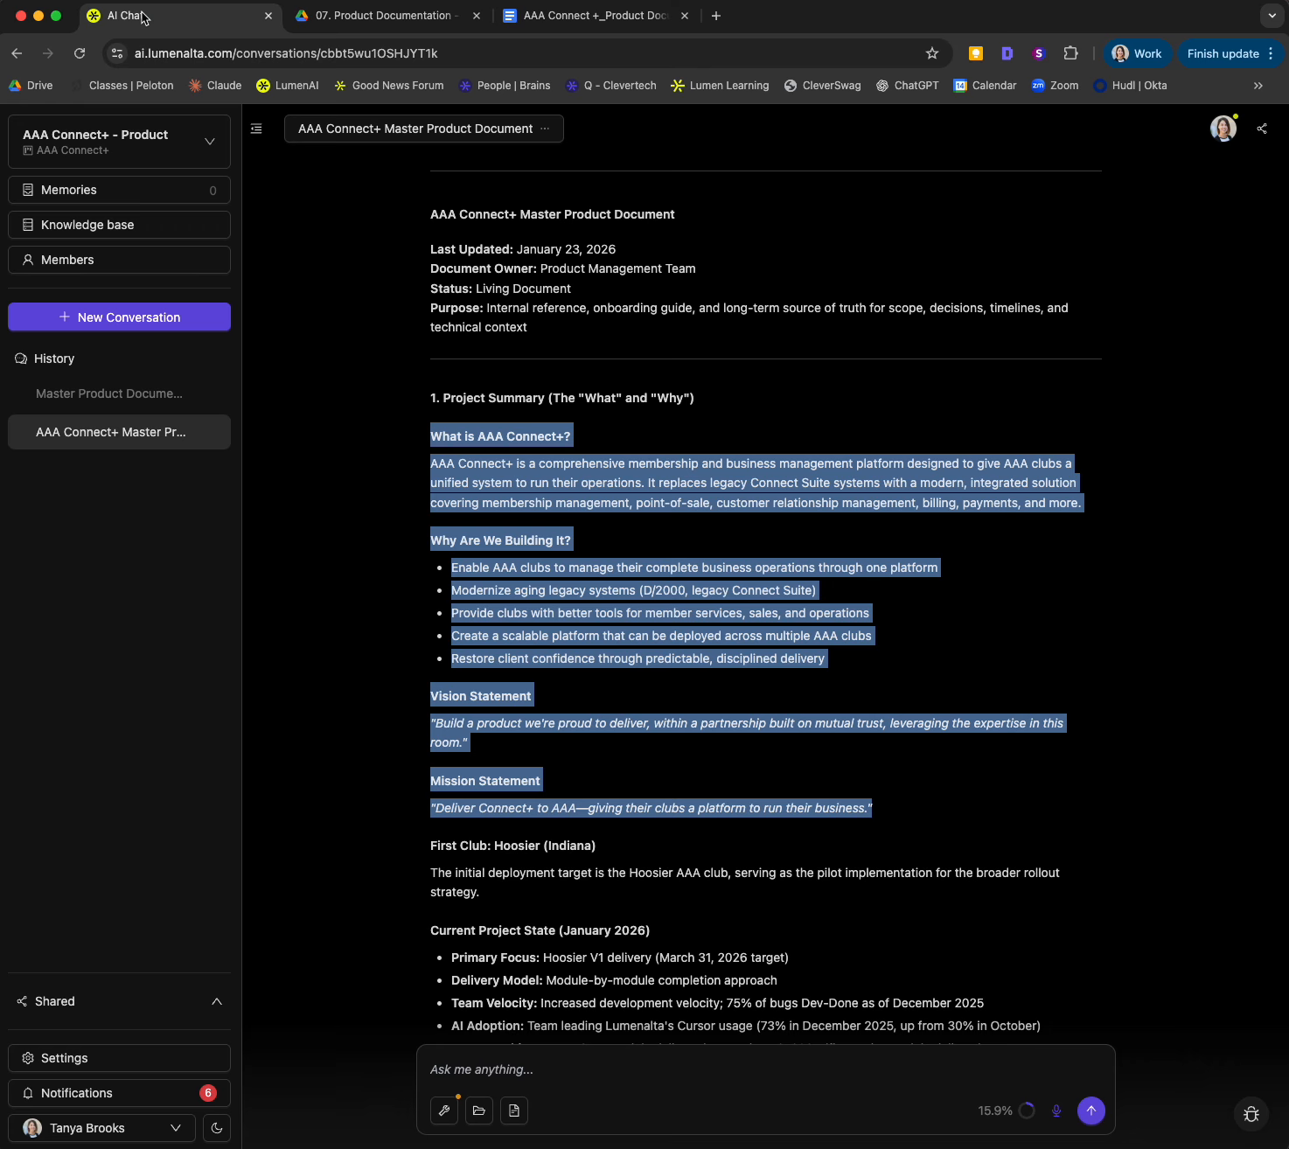
click(556, 8)
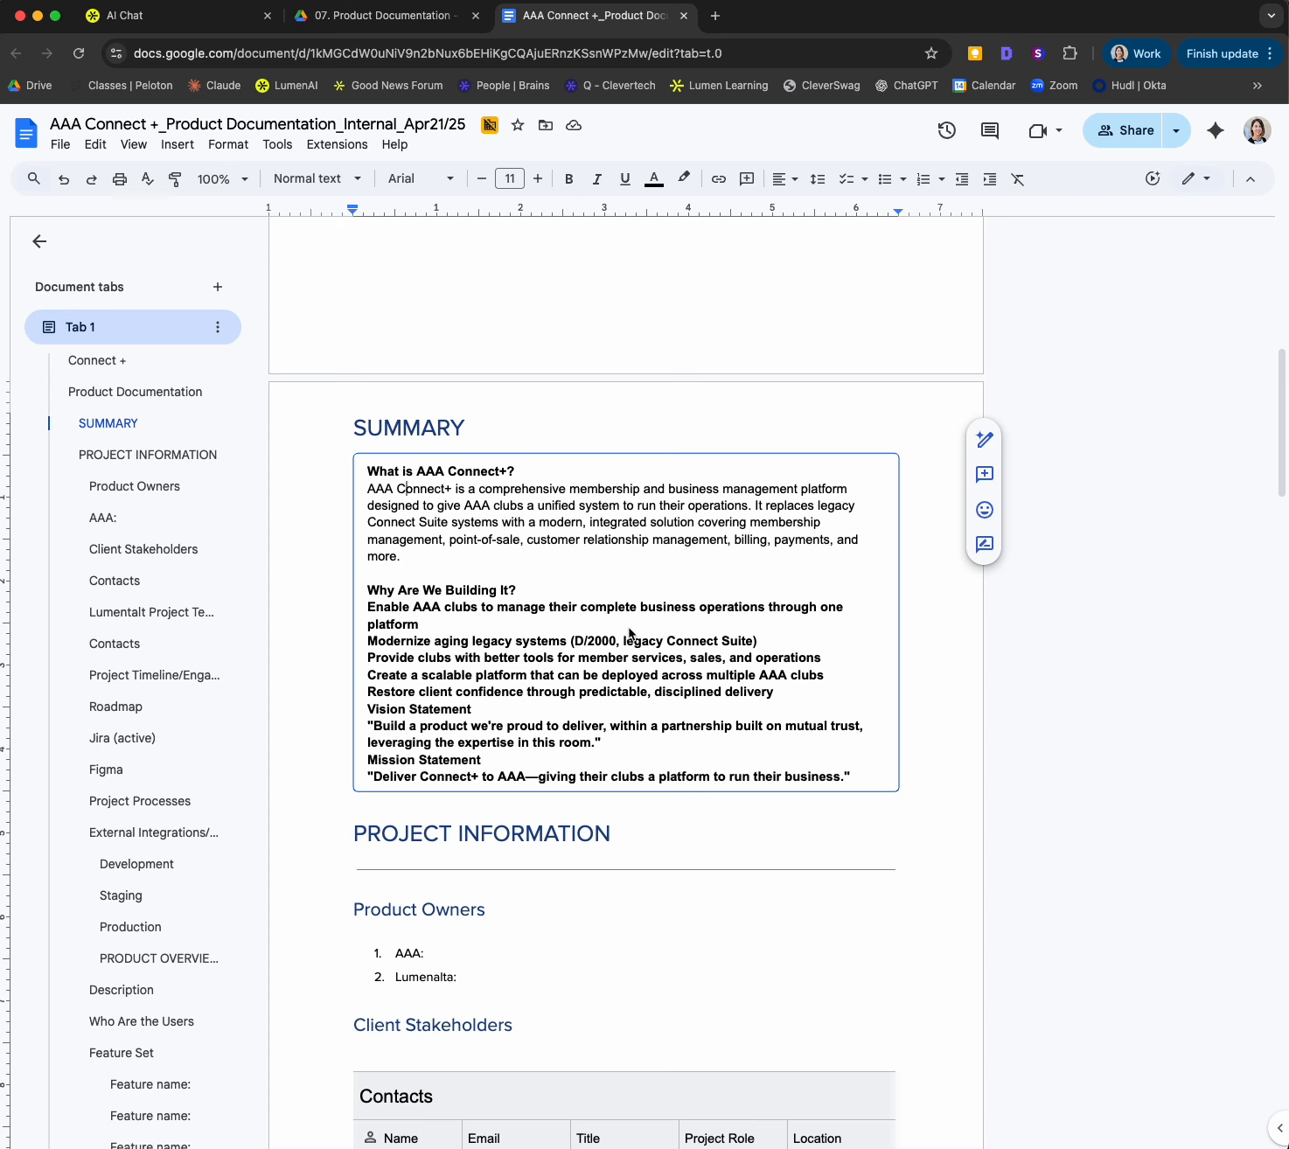
click(367, 607)
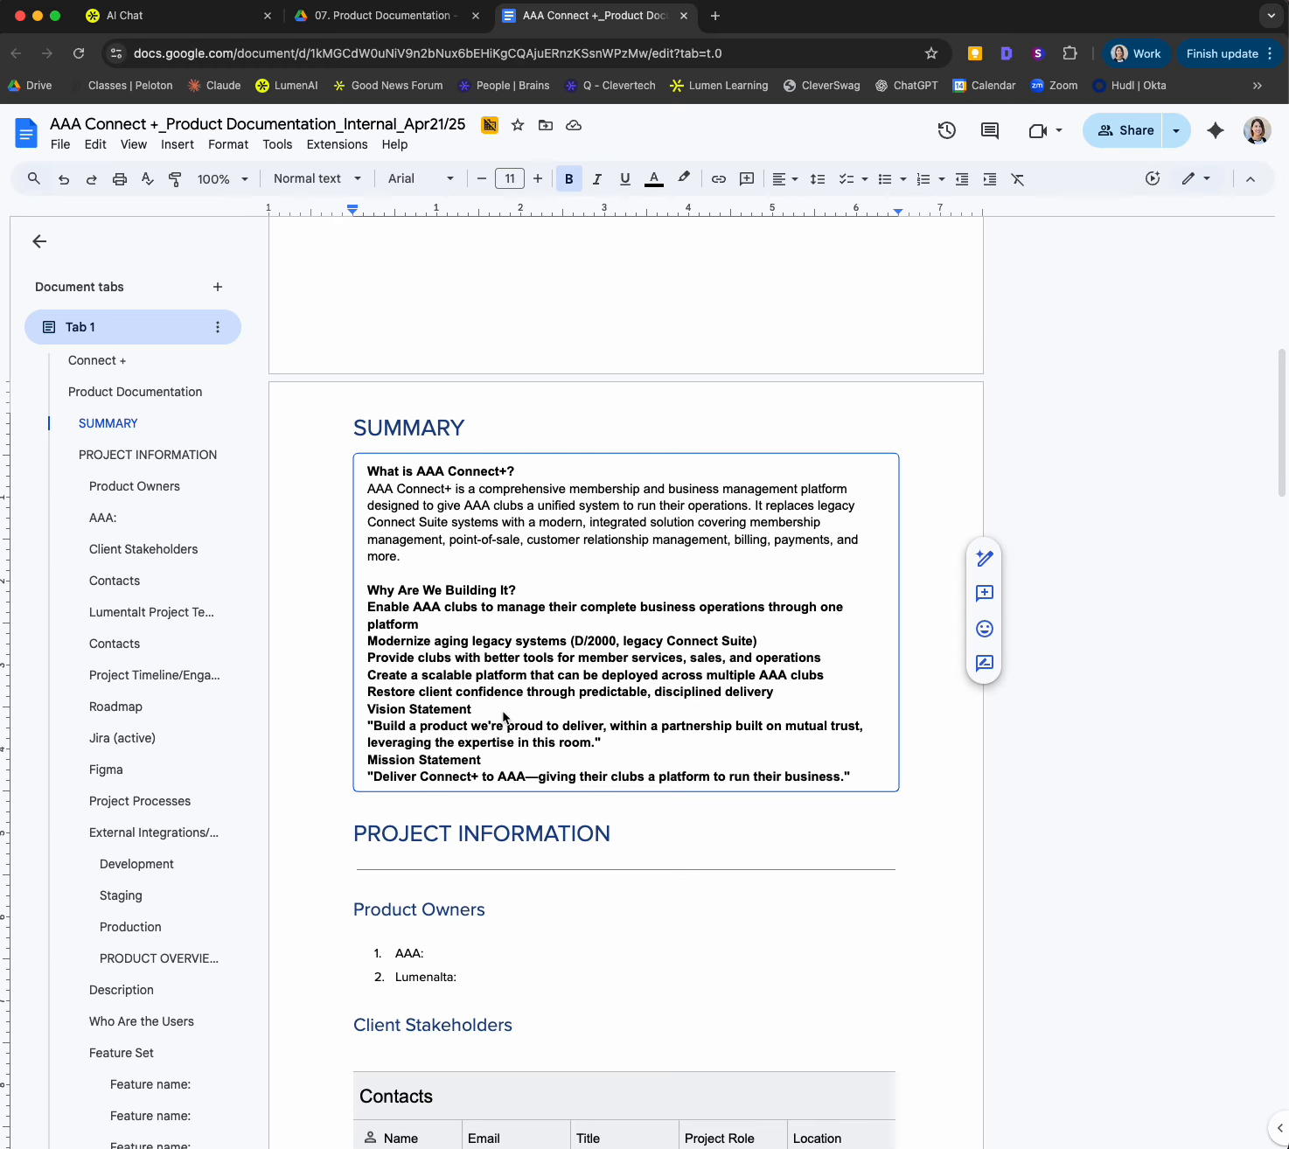
click(210, 19)
click(871, 737)
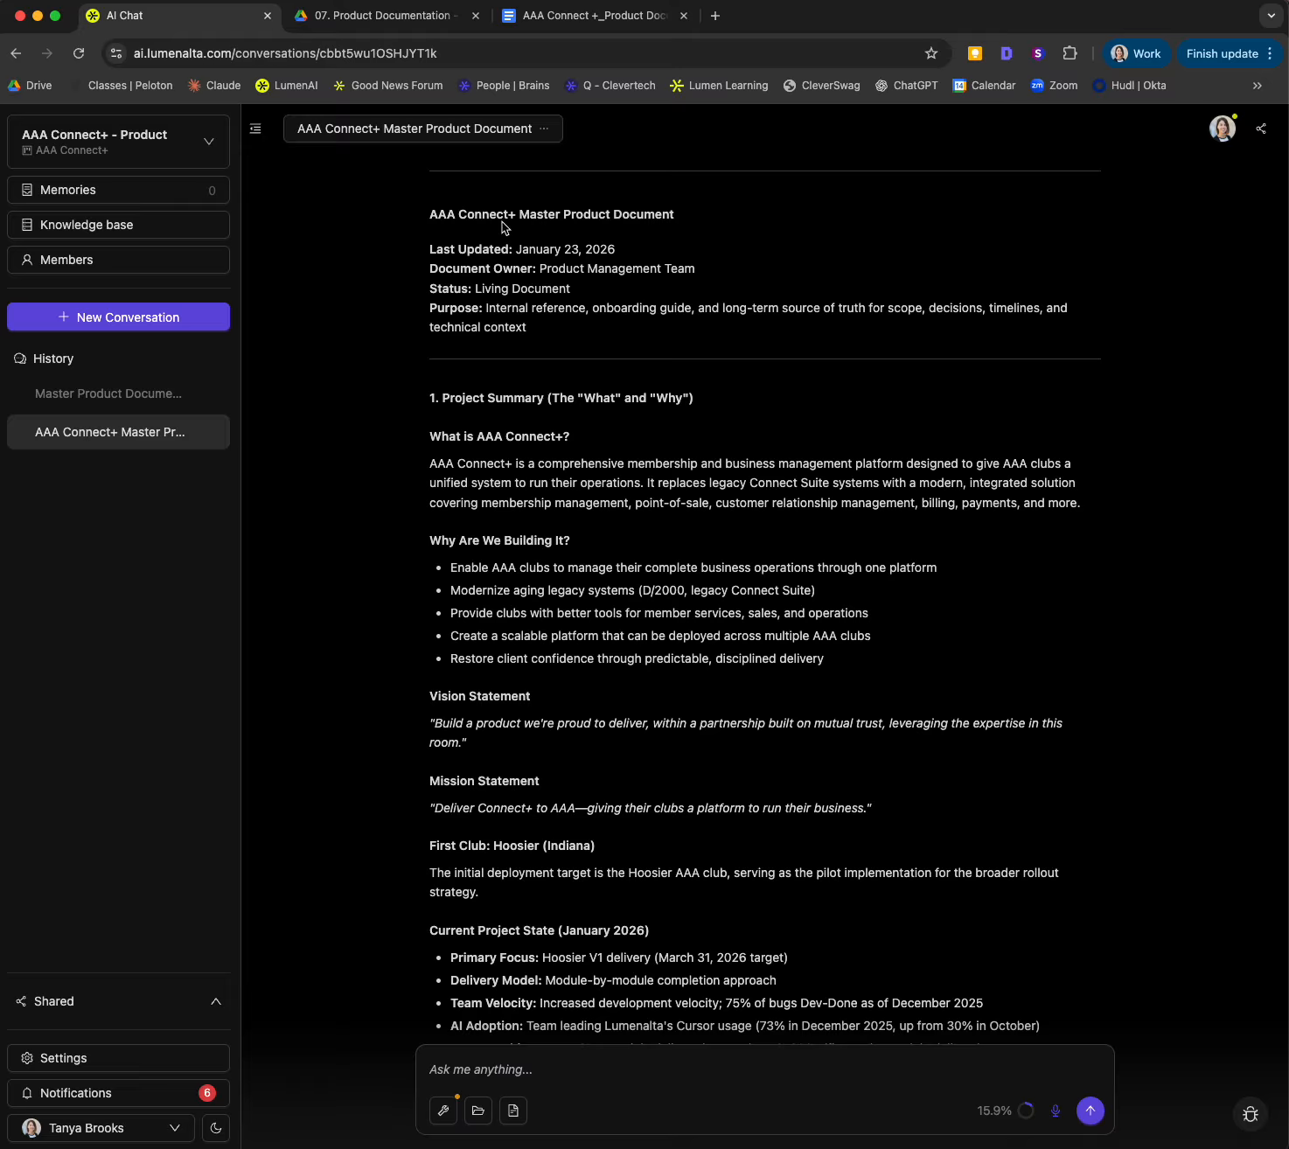
drag(434, 215, 669, 217)
click(680, 224)
click(568, 24)
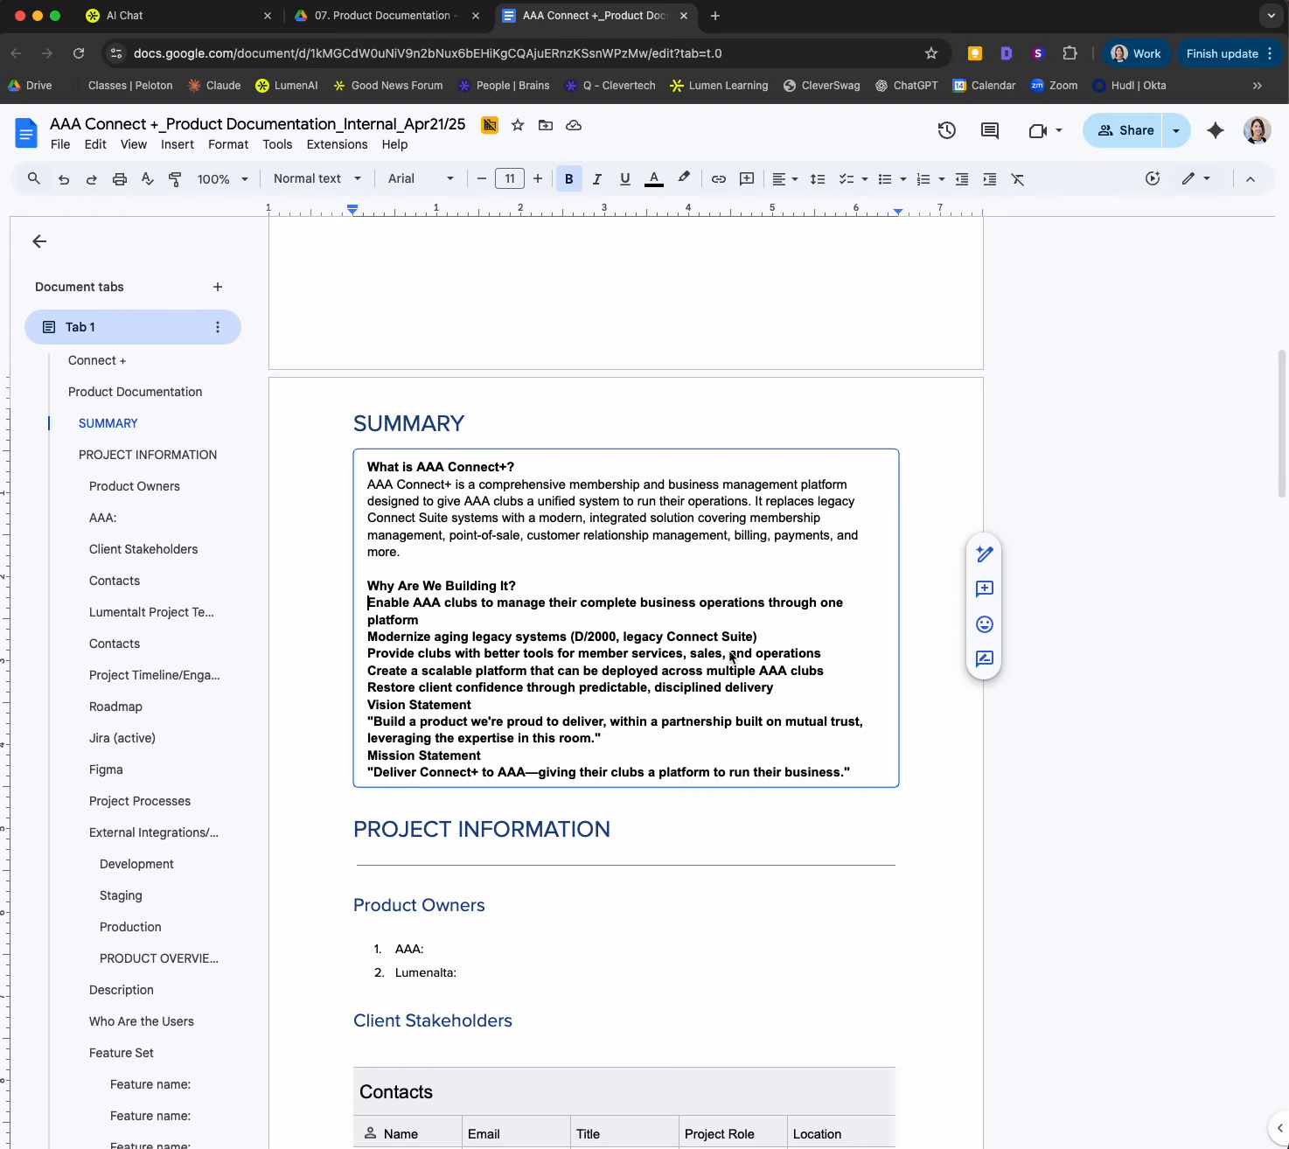
Step: Return to the AI chat and open the list of saved prompts
click(188, 37)
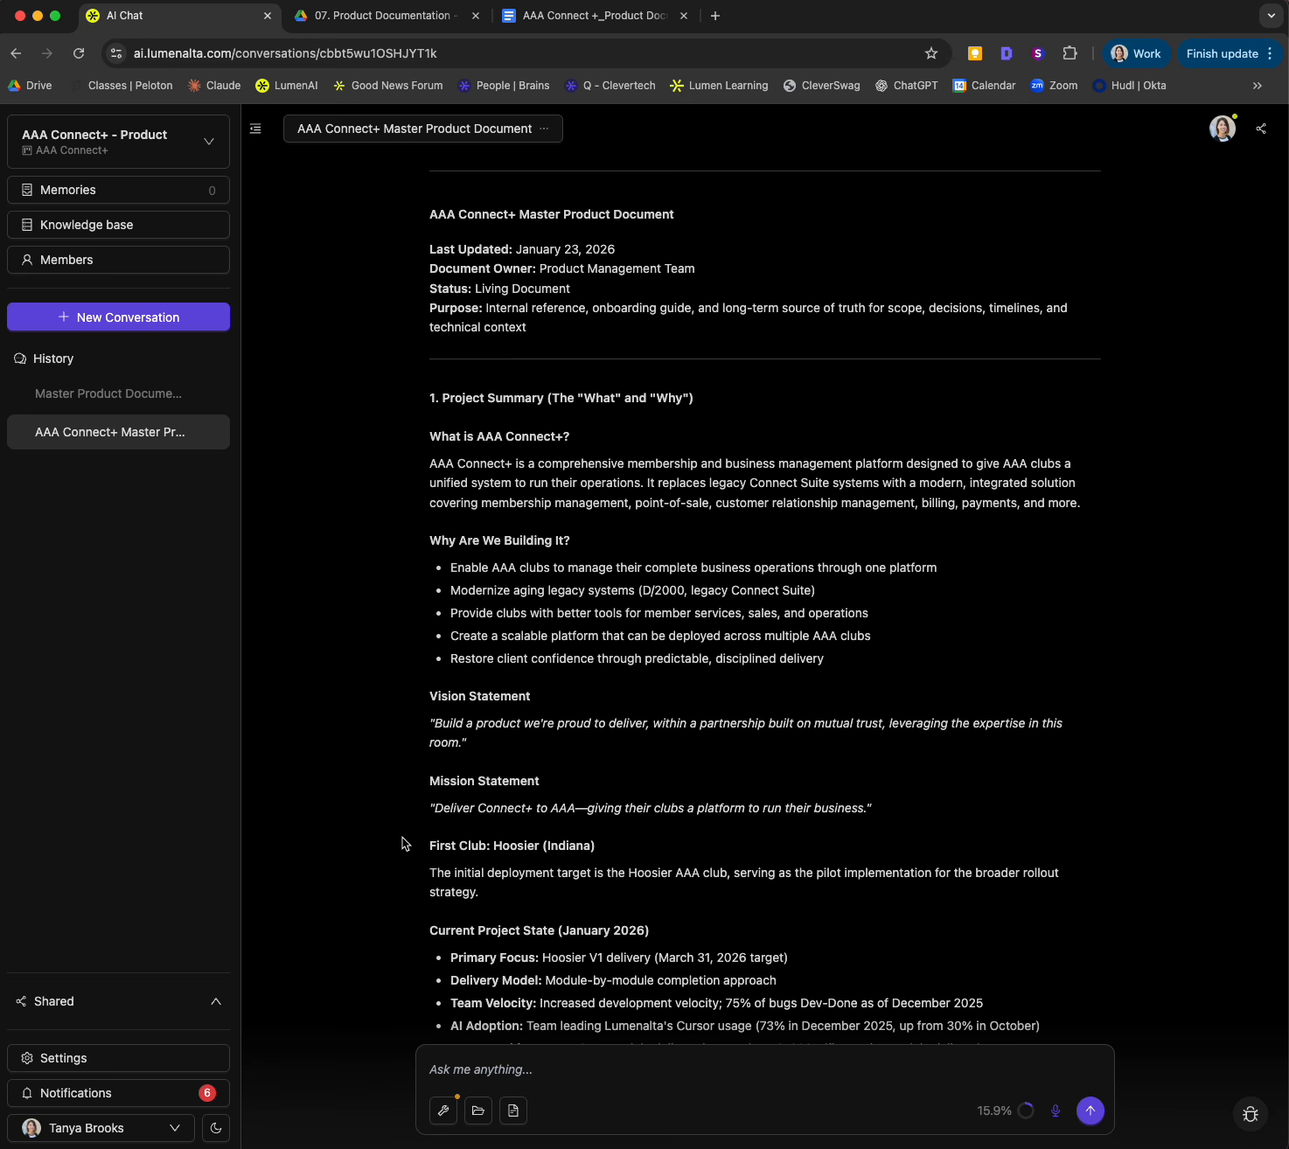
click(516, 1113)
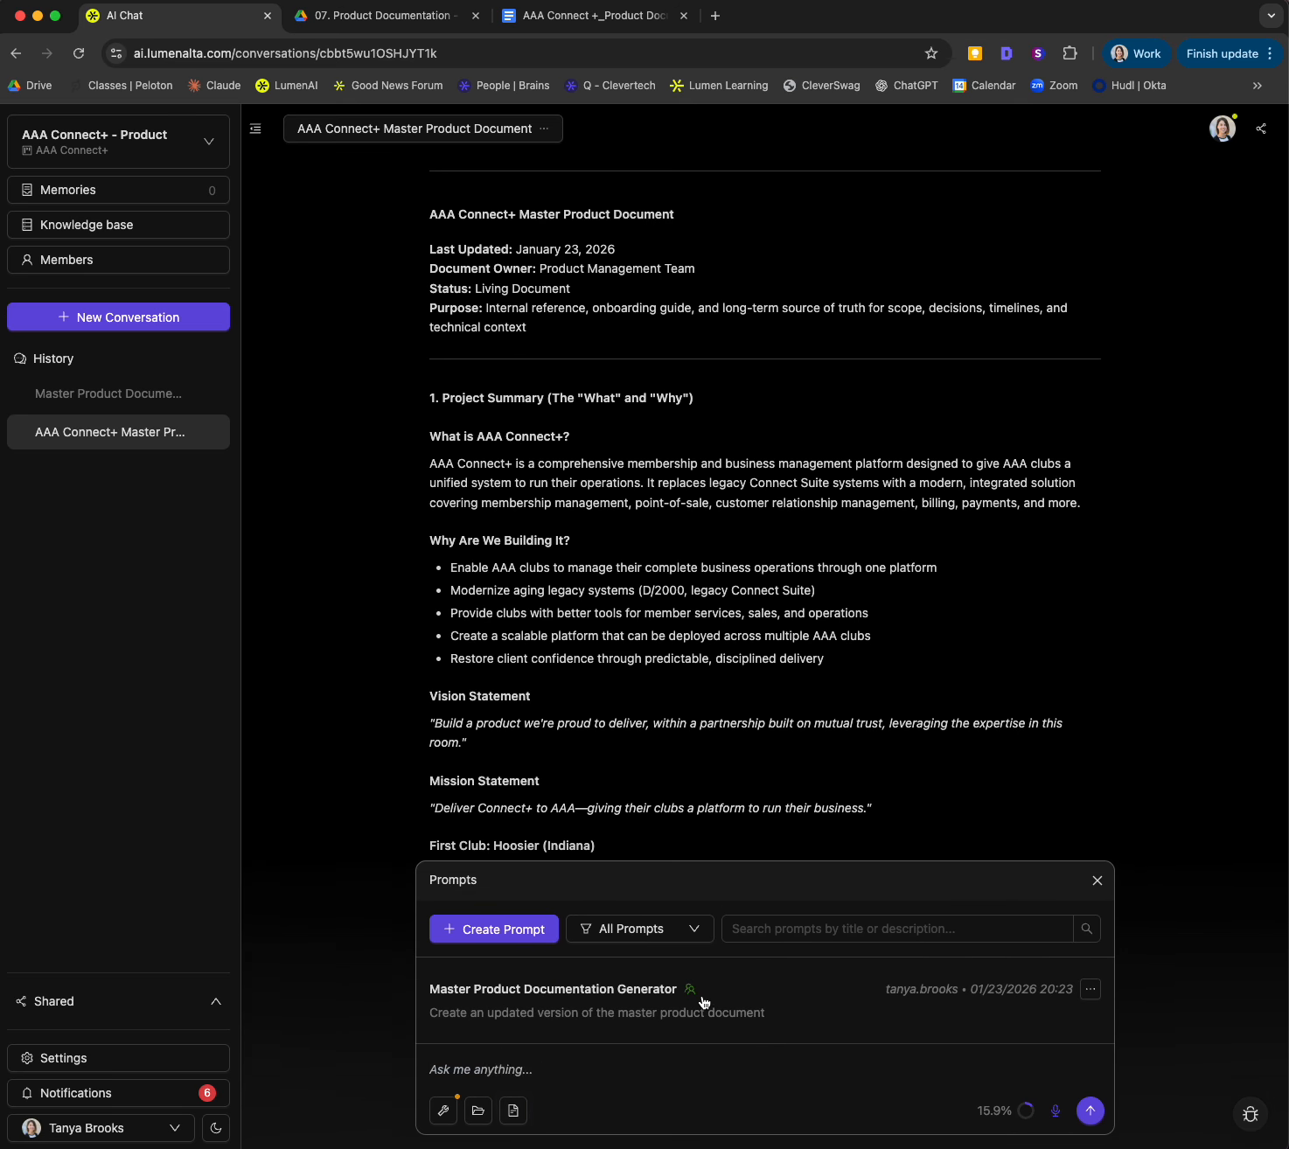